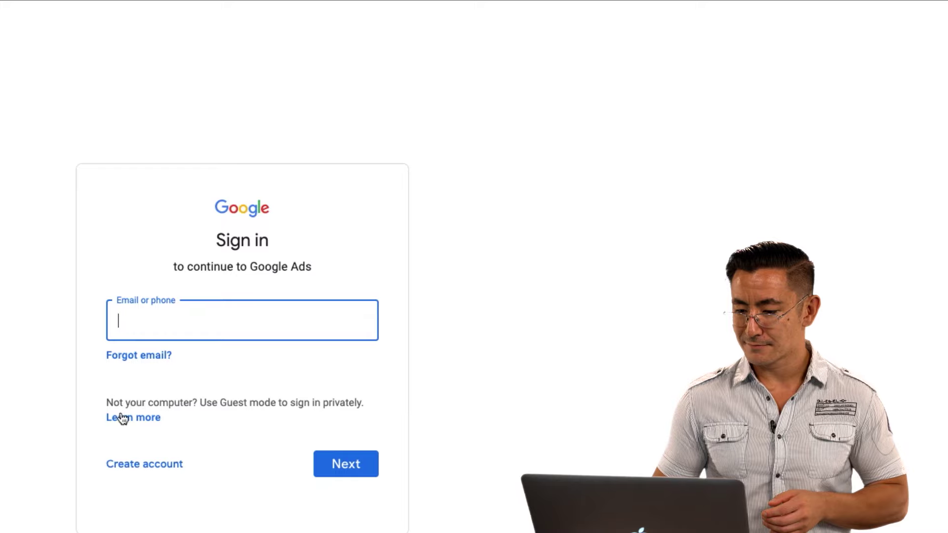
Step: Start a new Google account with first and last name, a username and a confirmed password
left_click(144, 463)
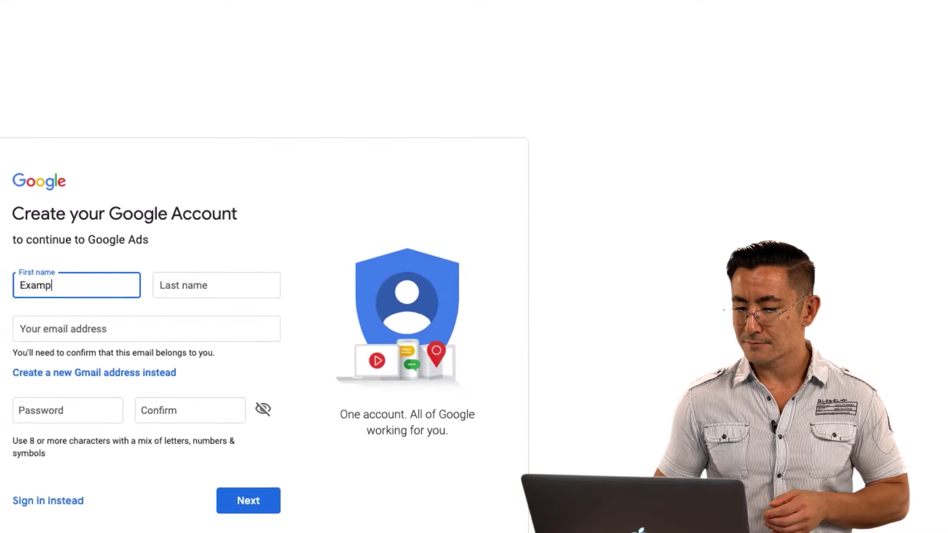
type("le")
key("Tab")
type("Business")
key("Tab")
left_click(197, 316)
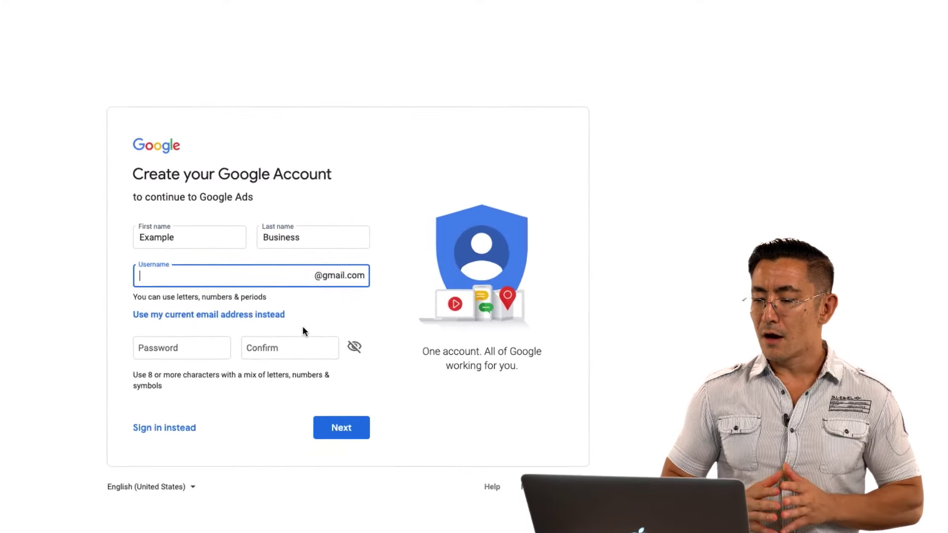
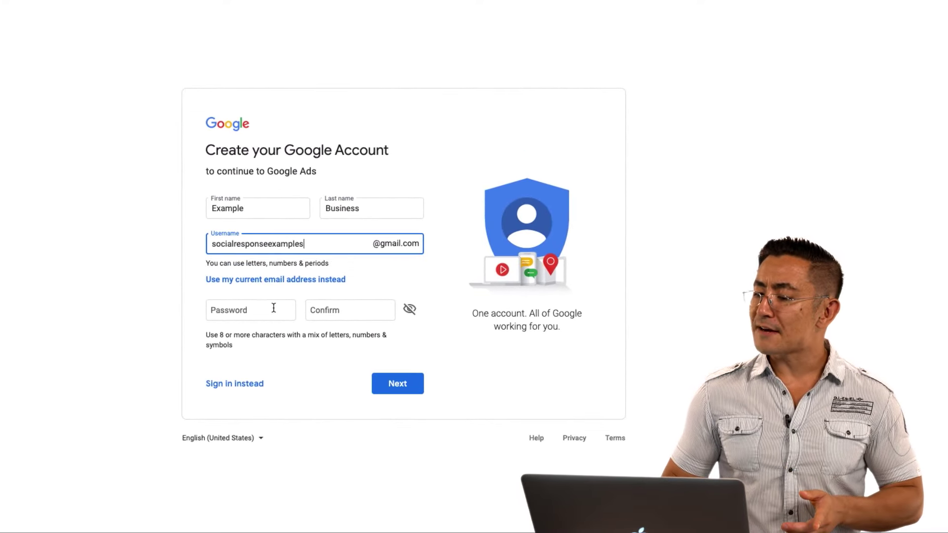
left_click(273, 308)
type("•••••")
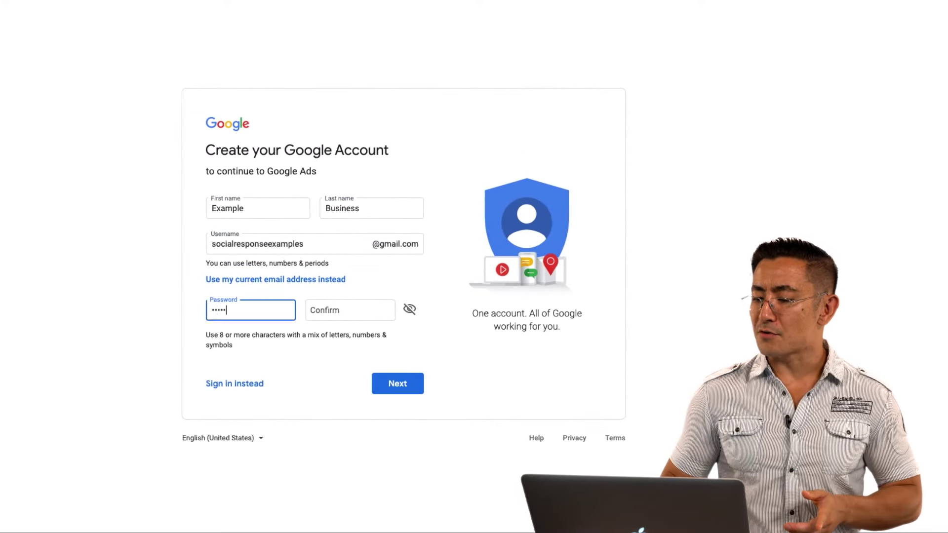
key("Tab")
type("•••••••••••")
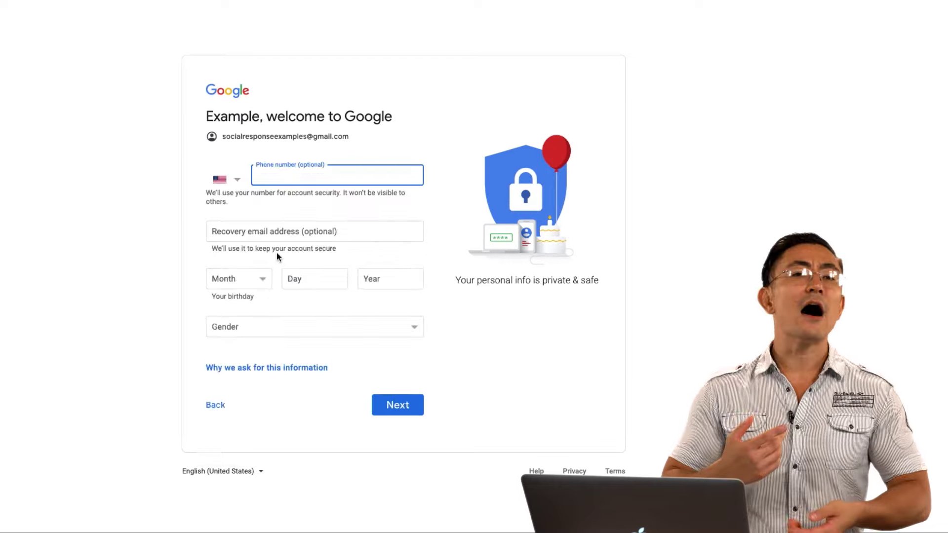
Step: Add the suggested recovery email, birth month and day, and gender, then submit the details
left_click(309, 230)
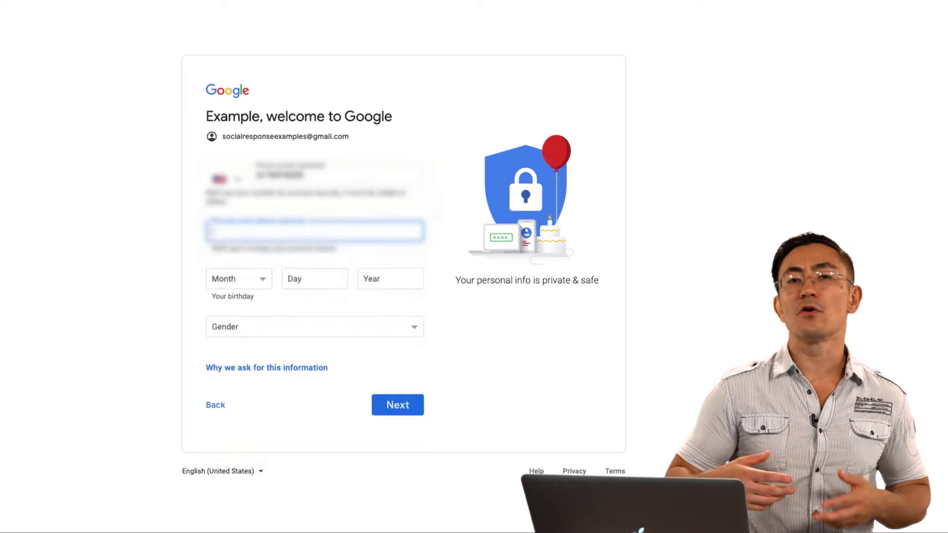
key("Down")
key("Return")
key("Tab")
key("alt+Down")
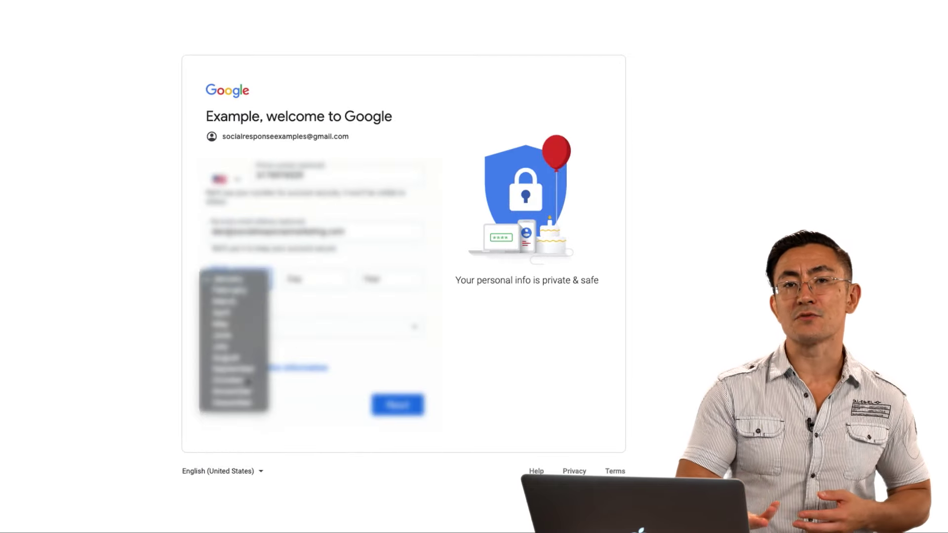
key("Return")
key("Tab")
type("30")
key("Tab")
left_click(307, 348)
left_click(408, 402)
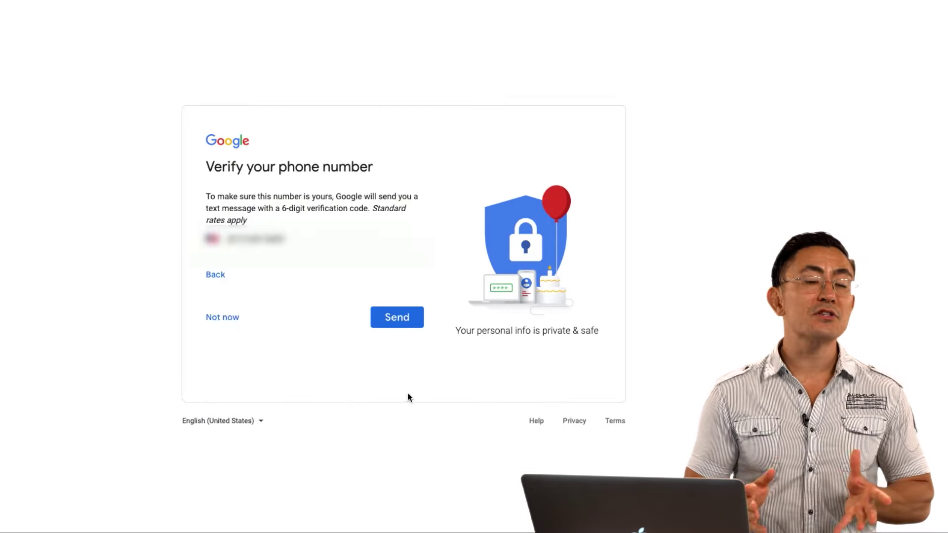
Step: Verify the phone number with the texted code and agree to use it across Google
left_click(421, 314)
left_click(395, 354)
left_click(385, 375)
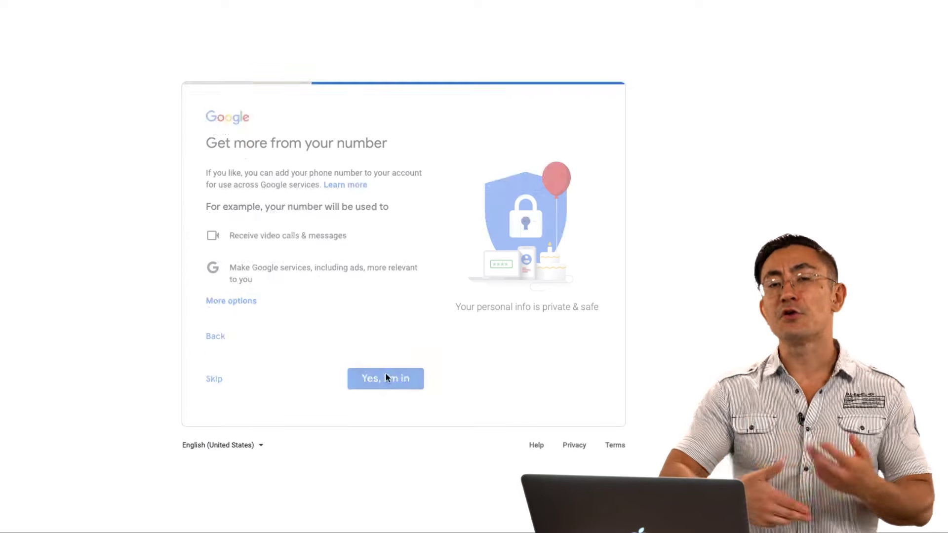
scroll(360, 444, "down", 10)
Step: Accept the terms, skip the optional step, and choose Website sales as the advertising goal
left_click(398, 492)
left_click(251, 267)
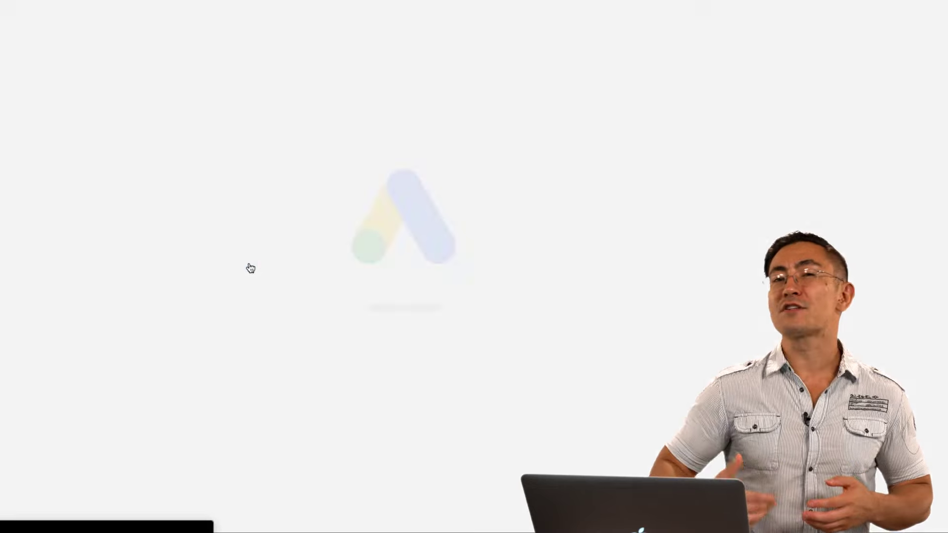
left_click(425, 184)
left_click(588, 311)
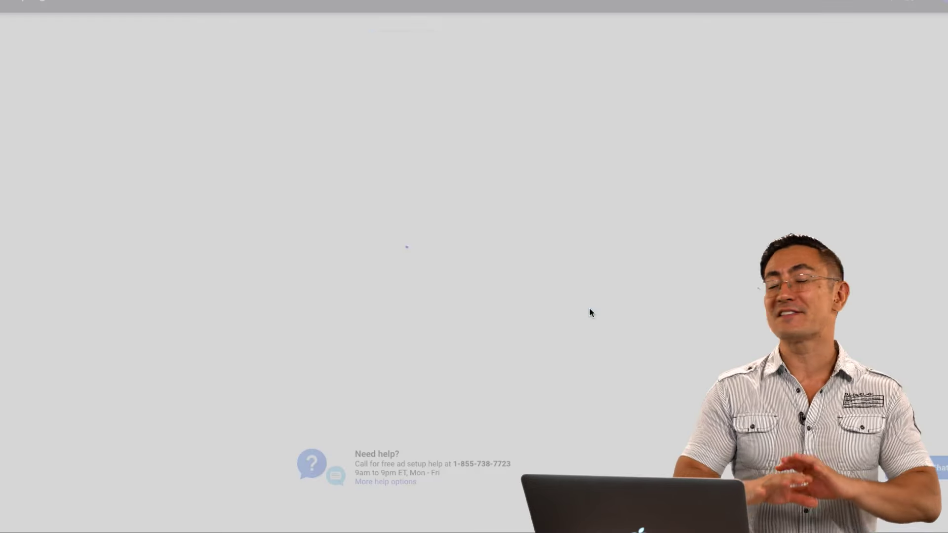
Step: Enter 'Example Business' as the business name and socialsponsormarketing.com as the website
type("Example Business")
left_click(543, 184)
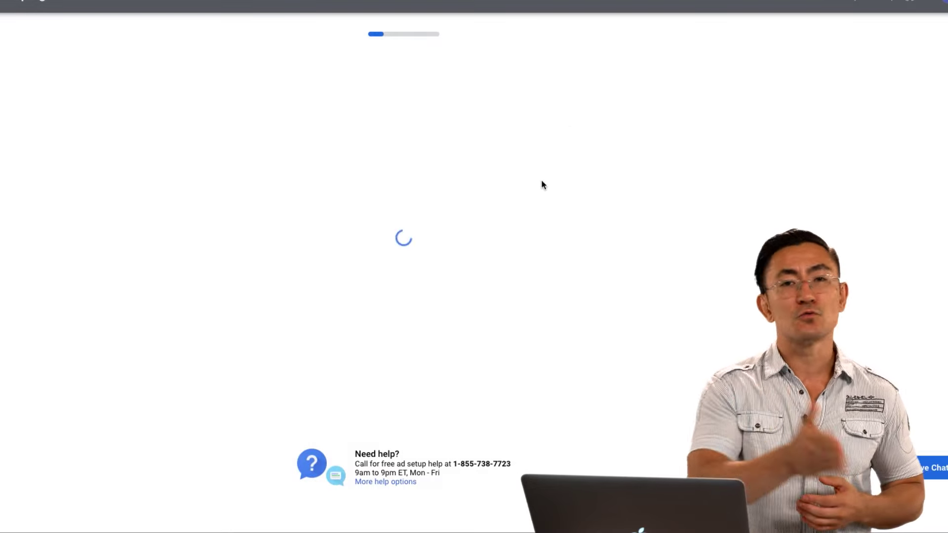
type("socialsponsormarketing.com")
left_click(550, 213)
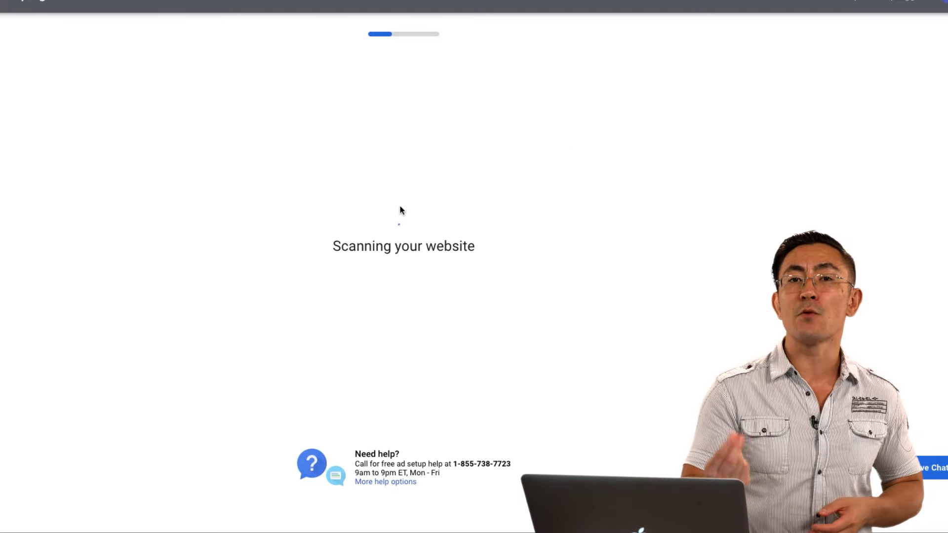
Step: Move past the landing page preview, disable the ad's call button, and accept the keyword themes
left_click(544, 415)
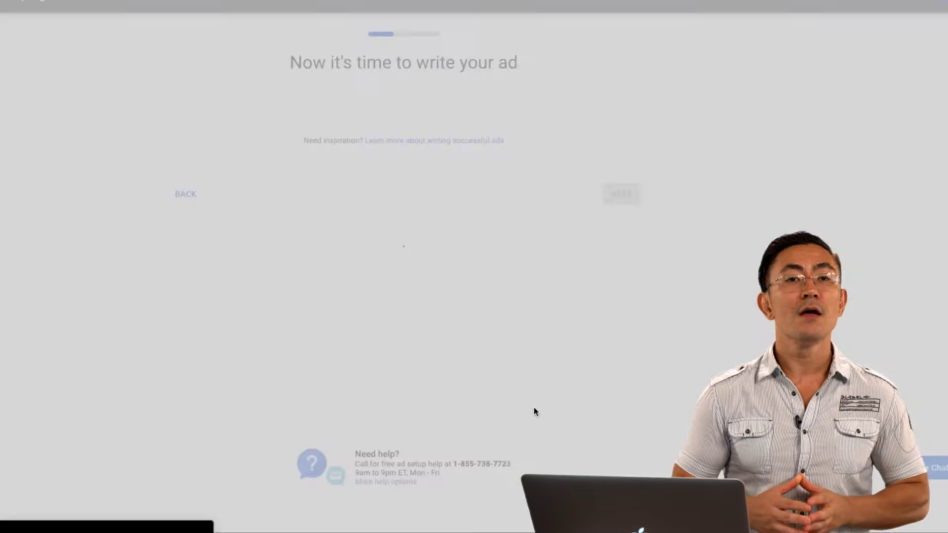
scroll(582, 391, "down", 2)
left_click(170, 269)
left_click(617, 425)
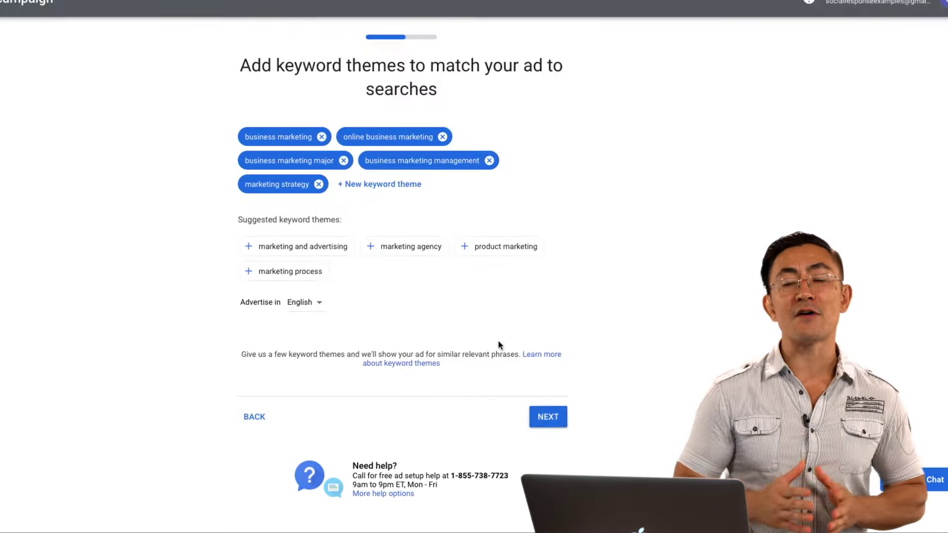
left_click(549, 416)
Step: Keep the default locations and set a custom daily budget of $1.65
left_click(548, 499)
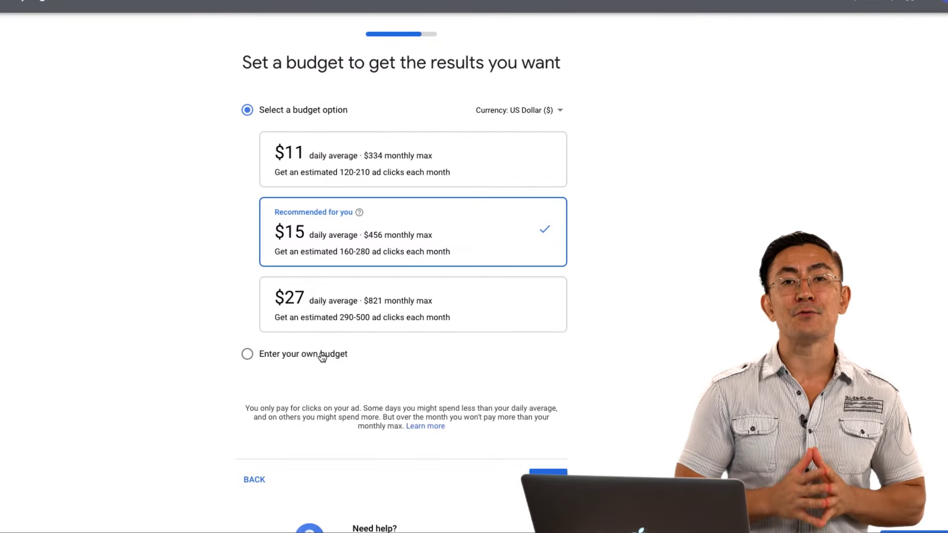
left_click(318, 356)
key("BackSpace")
type(".65")
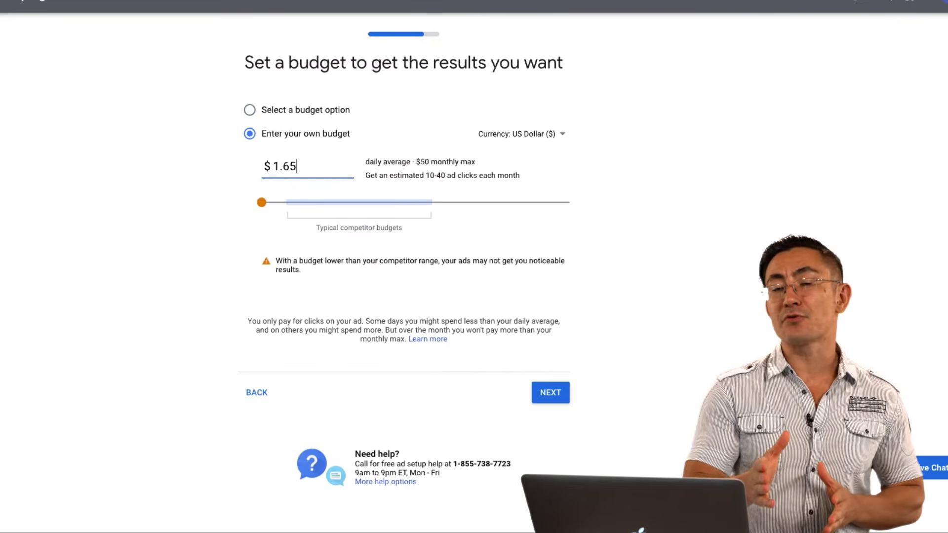
left_click(555, 387)
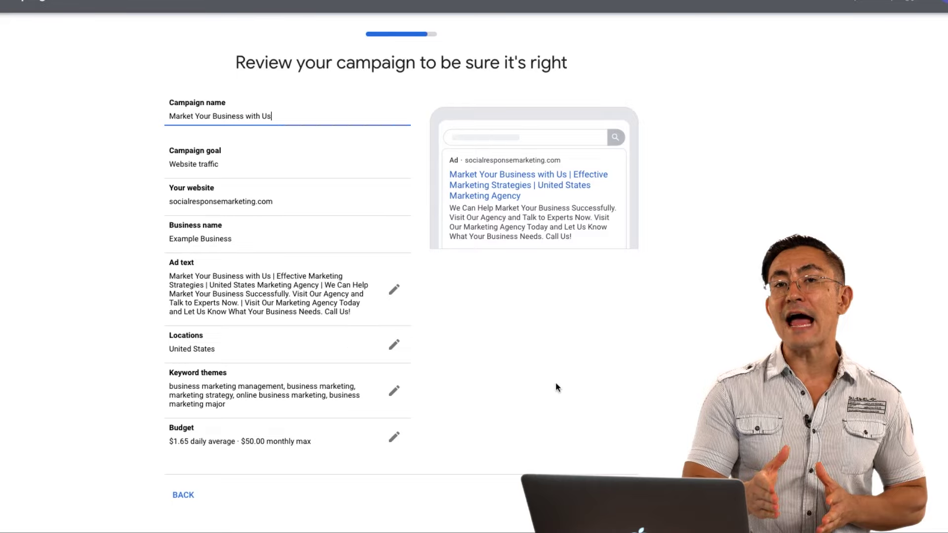
Step: Go from the campaign review page to the Confirm payment info page
scroll(556, 387, "down", 2)
left_click(615, 415)
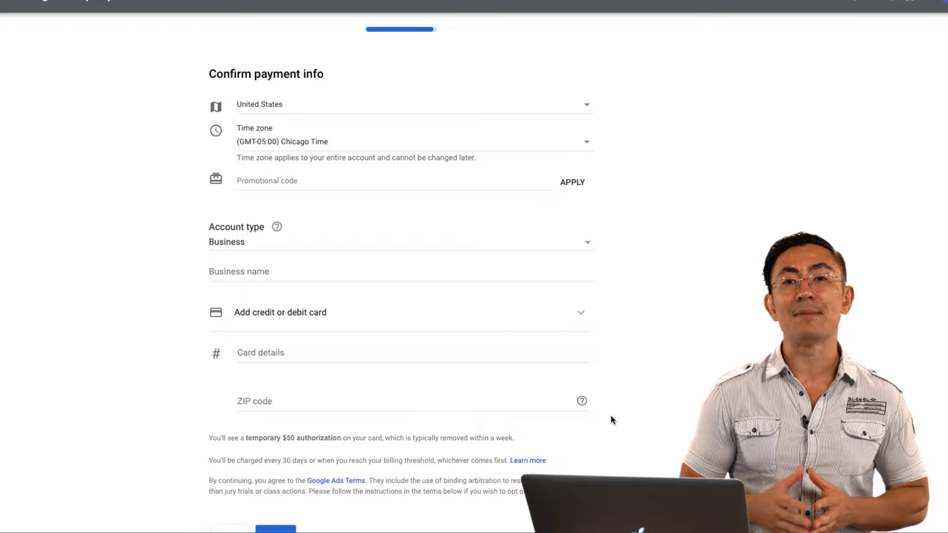
scroll(611, 417, "down", 2)
scroll(611, 417, "up", 1)
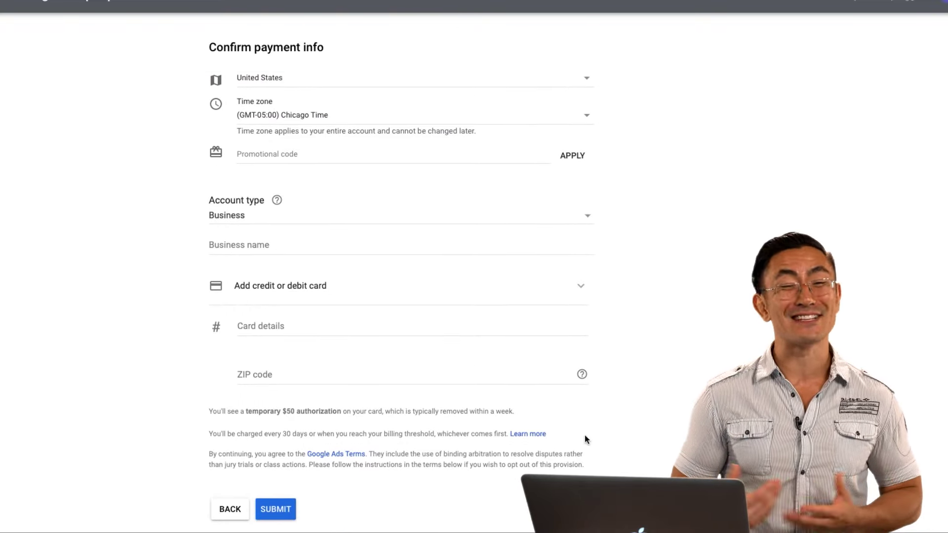
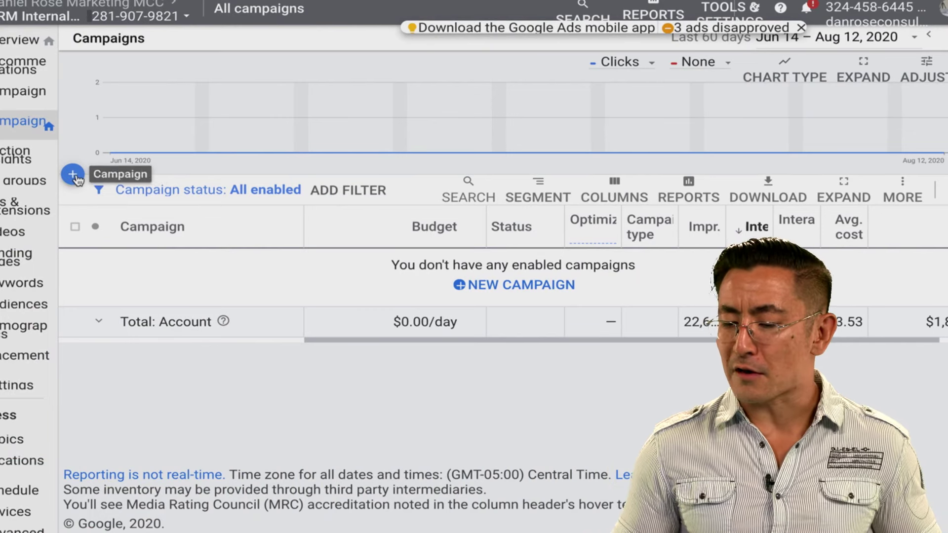
Step: Start a new campaign and choose 'Create a campaign without a goal's guidance'
left_click(77, 177)
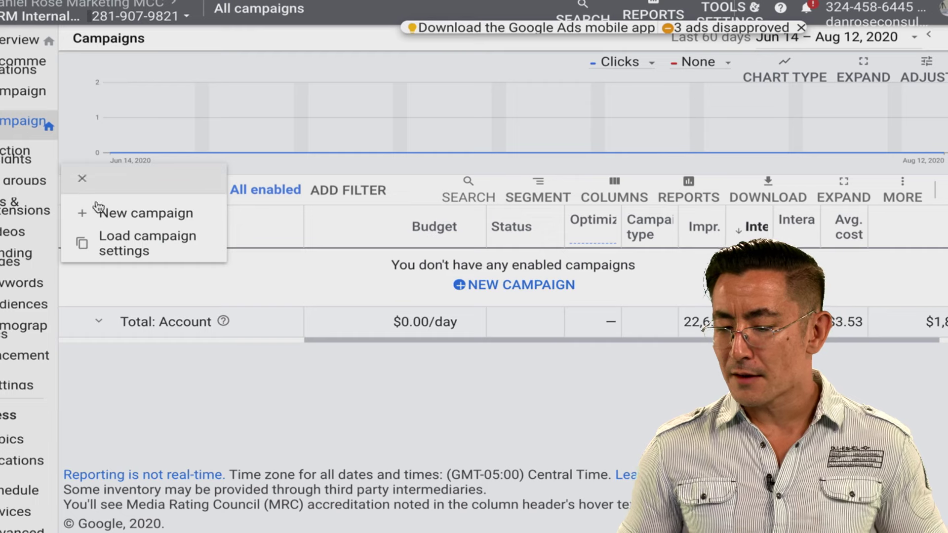
left_click(109, 213)
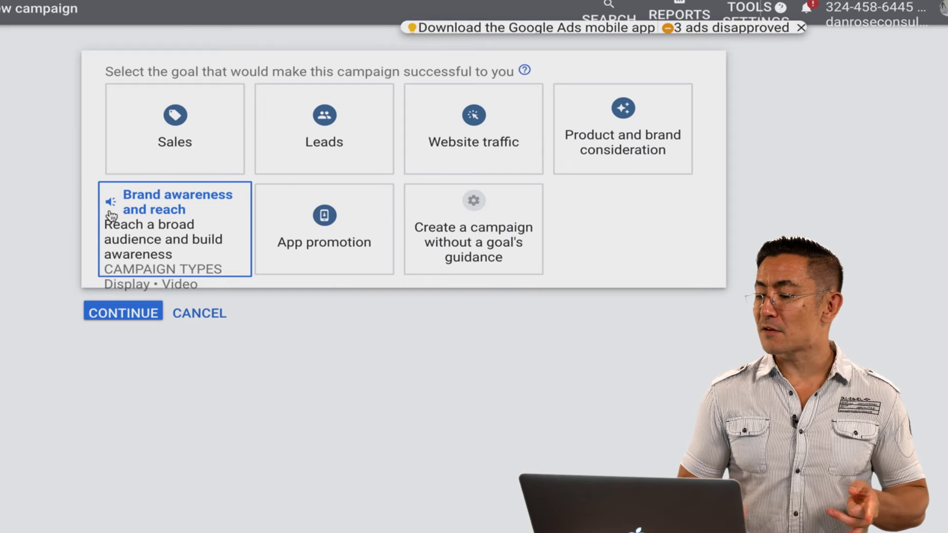
left_click(478, 242)
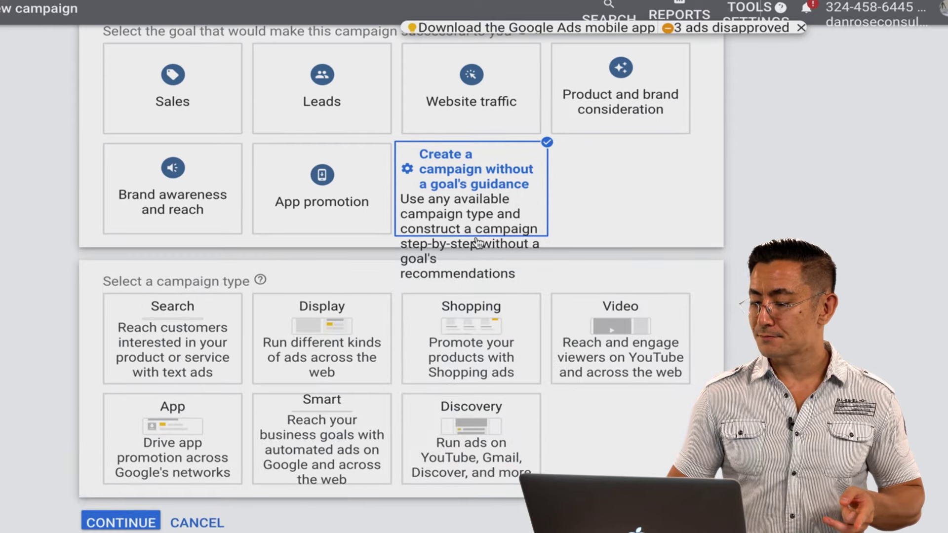
Step: Choose the Video campaign type, check the Drive conversions subtype, then continue to the settings form
left_click(631, 326)
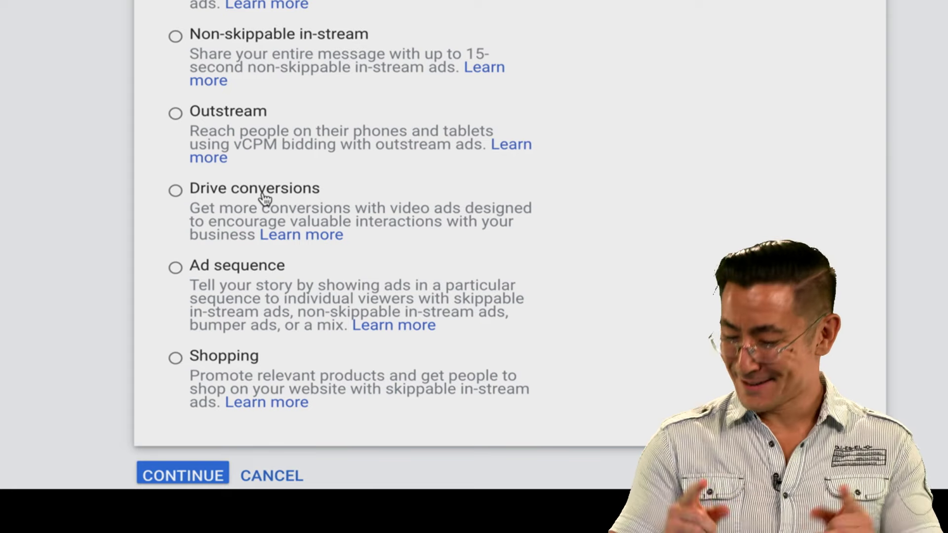
left_click(264, 198)
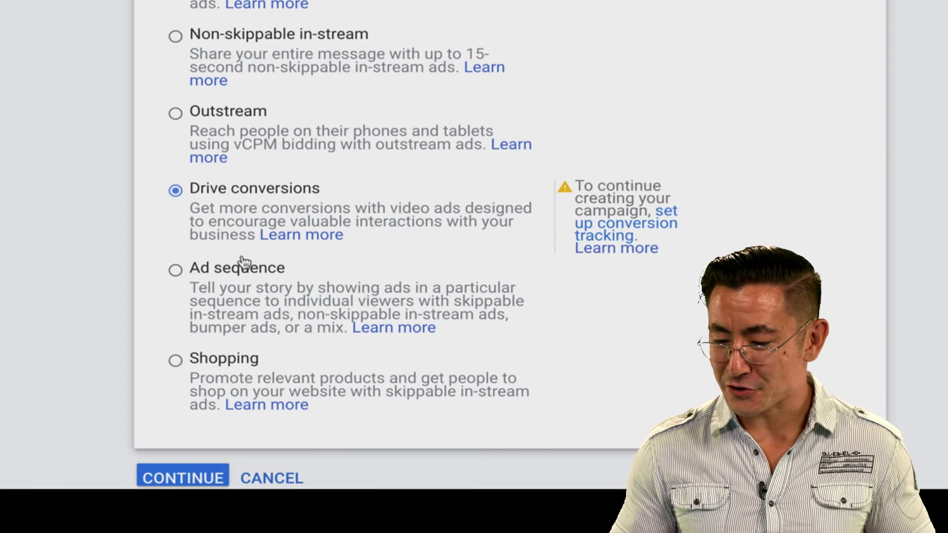
scroll(231, 299, "down", 2)
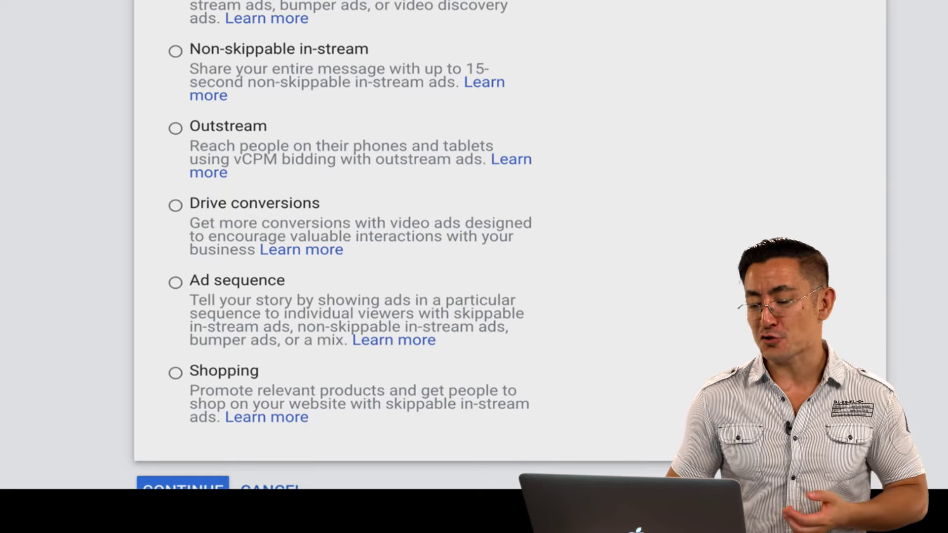
left_click(279, 227)
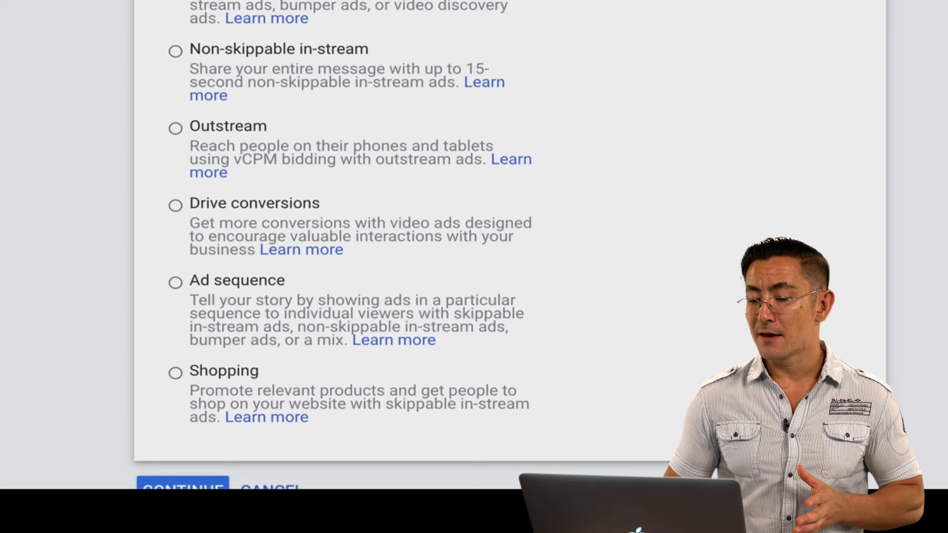
scroll(254, 130, "down", 3)
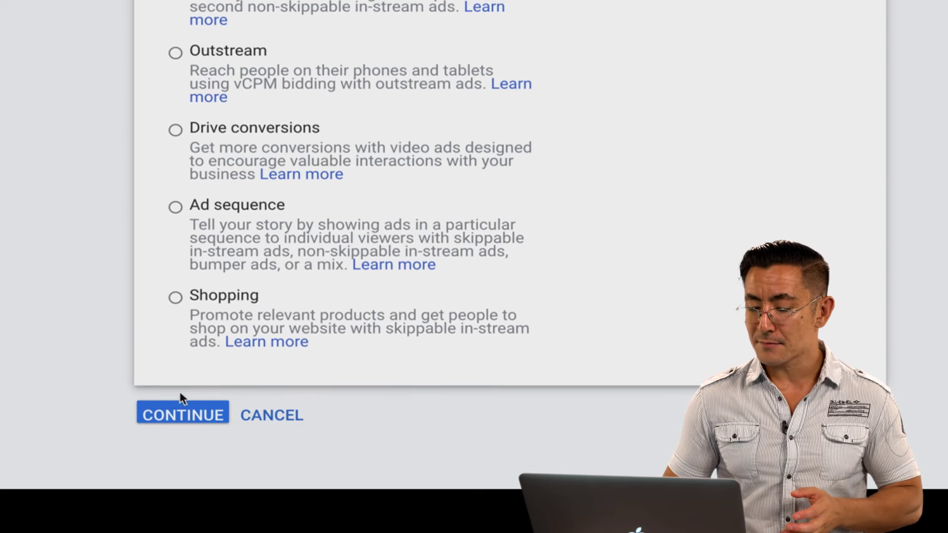
left_click(176, 419)
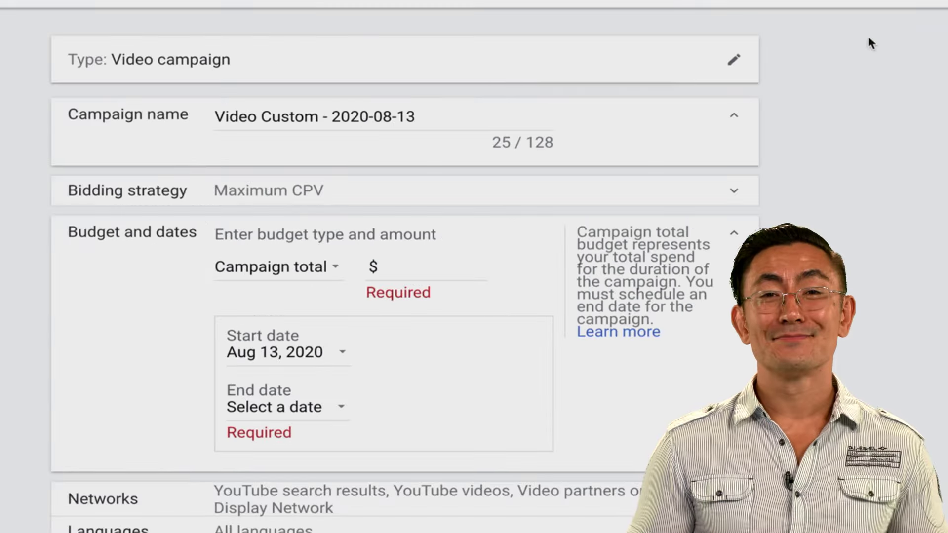
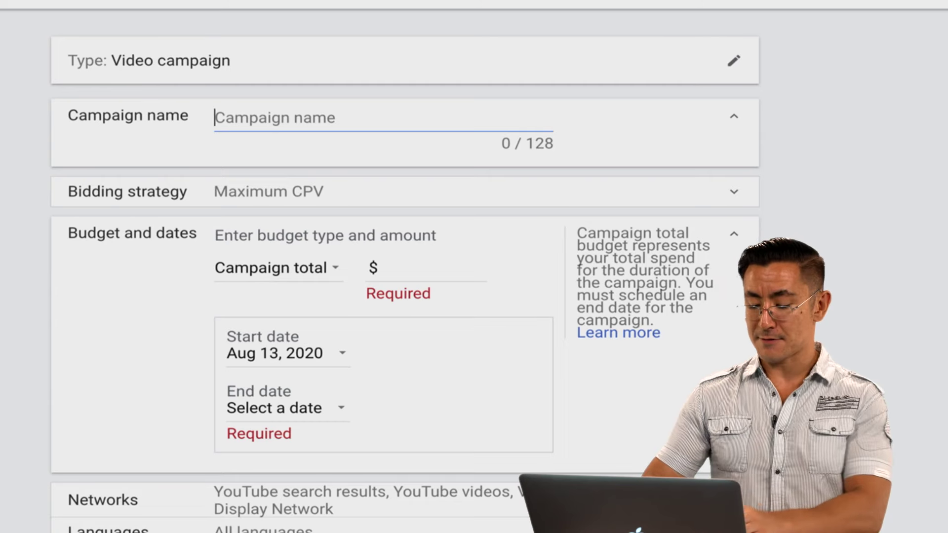
Step: Enter 'instream cpv | remarketing | US, CA | M 18-64' as the campaign name, correcting typos
type("instream cpv")
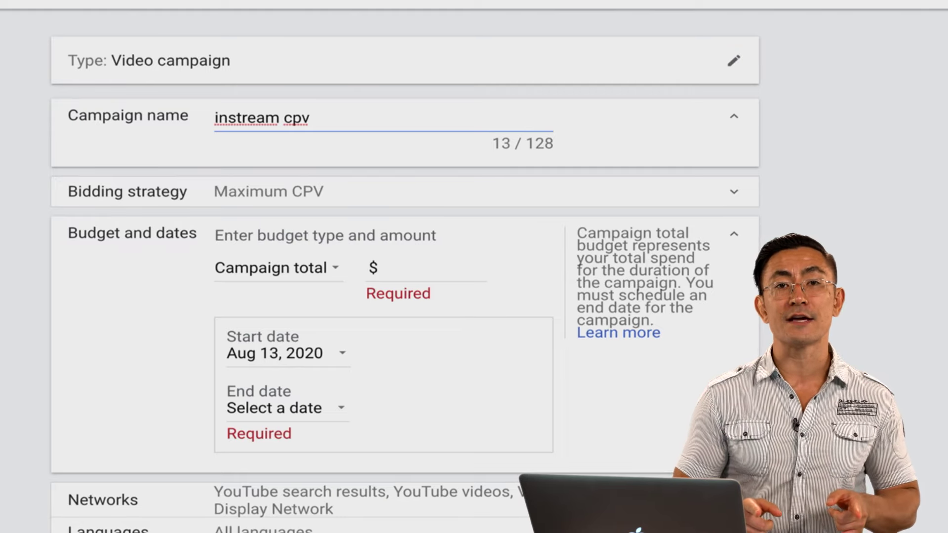
type("|")
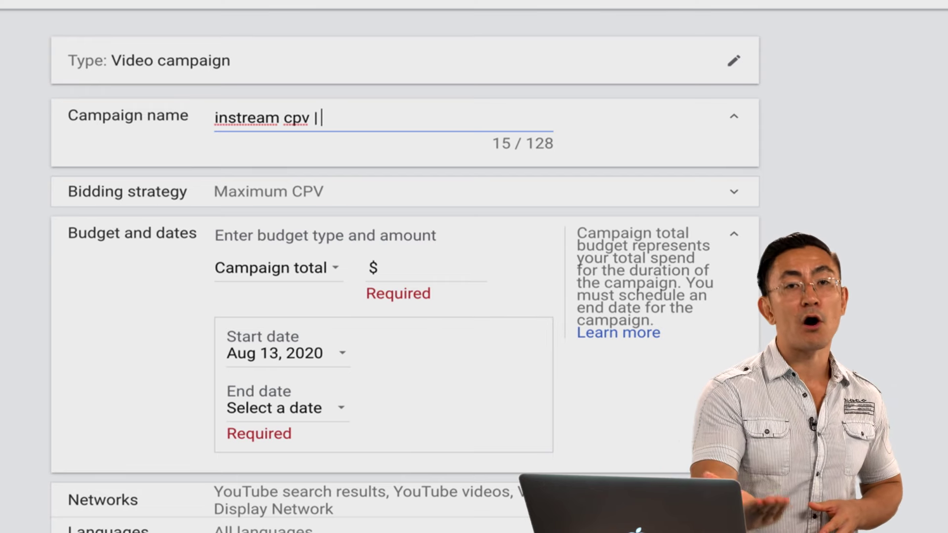
type("remarekting")
key("BackSpace")
key("BackSpace")
key("BackSpace")
key("BackSpace")
key("BackSpace")
key("BackSpace")
key("BackSpace")
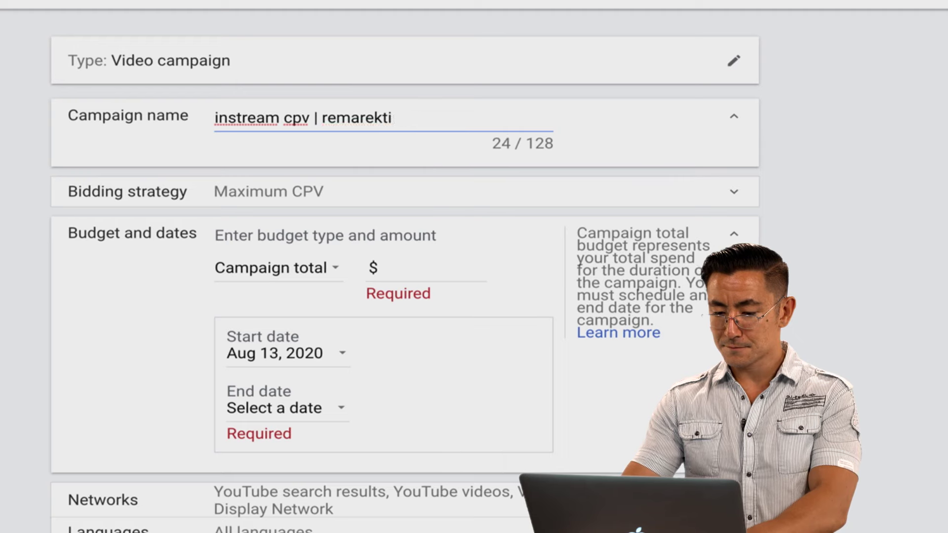
type("keting |")
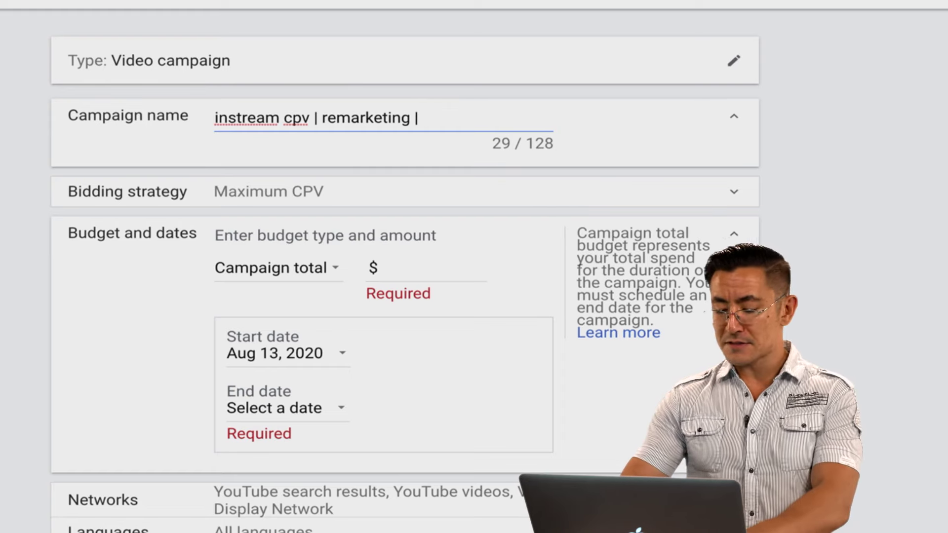
type("US, CA |")
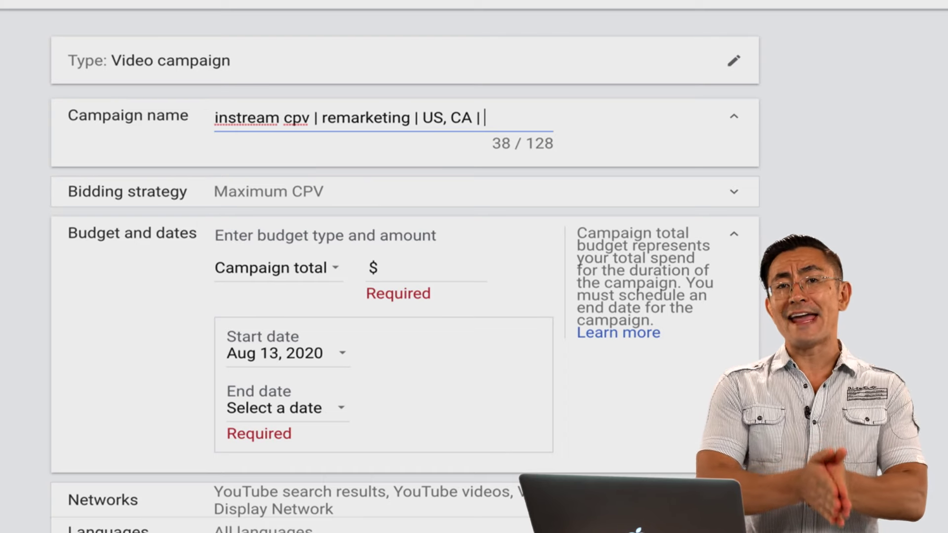
type("m")
key("BackSpace")
type("M 18-64")
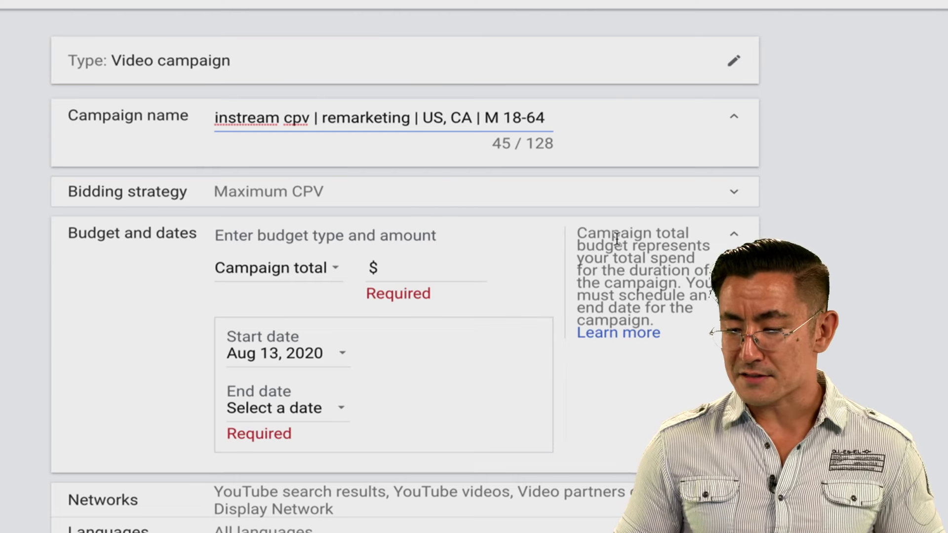
left_click(696, 192)
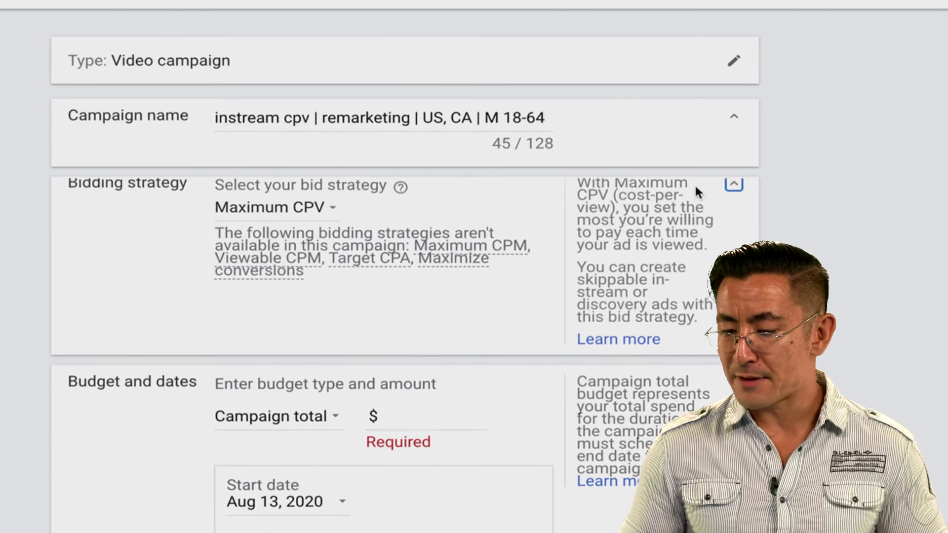
Step: Review the bid strategy list and leave Maximum CPV selected
left_click(306, 227)
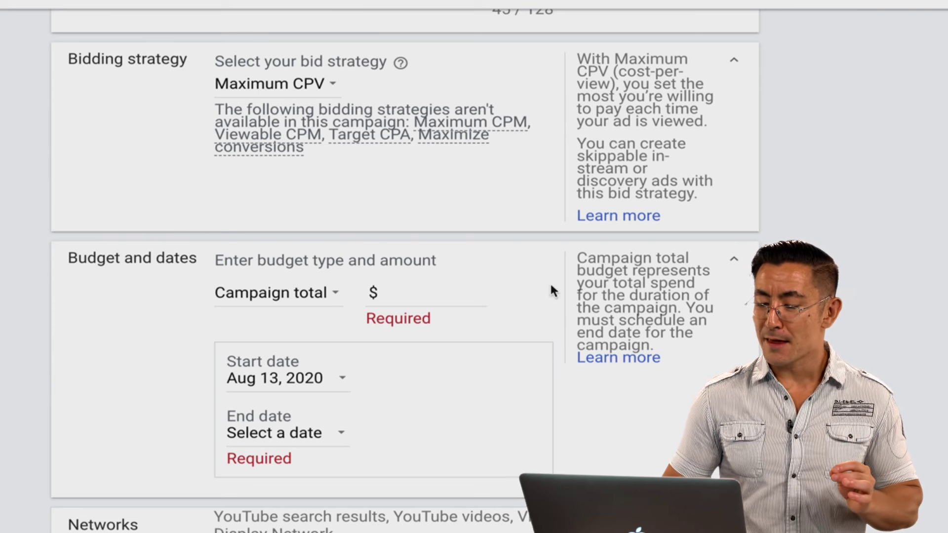
left_click(431, 291)
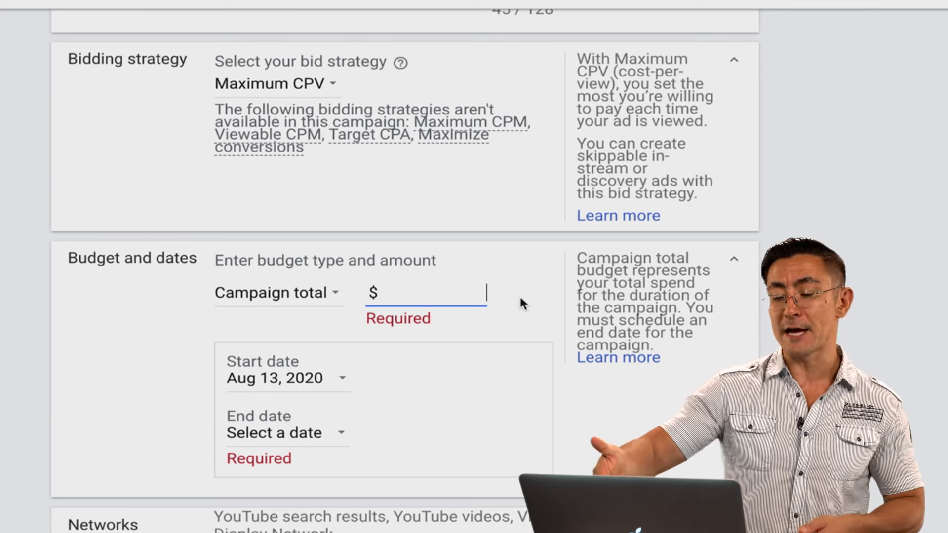
Step: Enter a $10.00 budget and change the budget type from Campaign total to Daily
type("10")
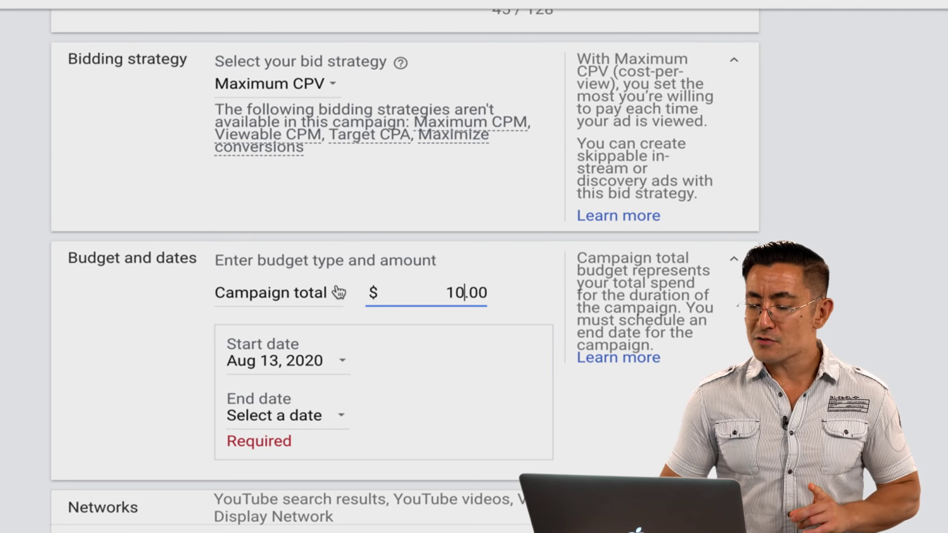
mouse_move(332, 291)
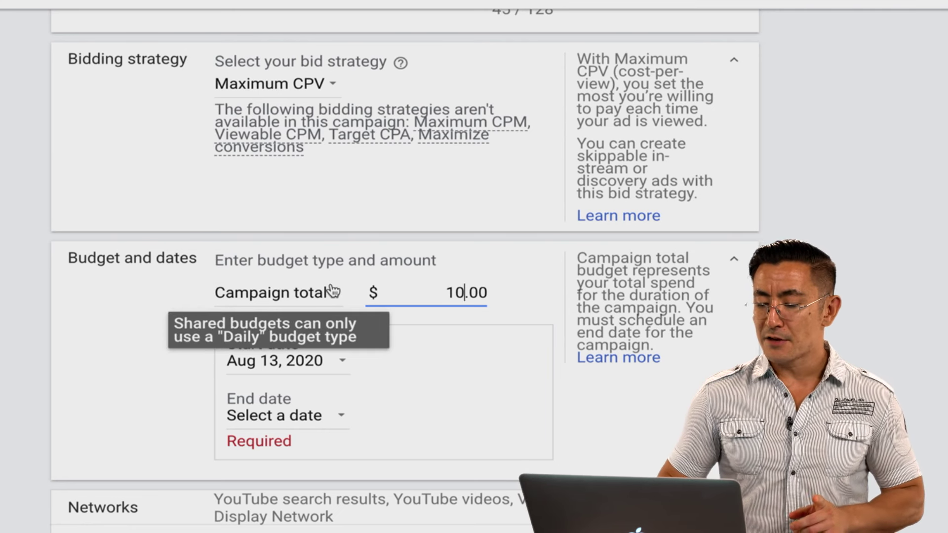
left_click(331, 291)
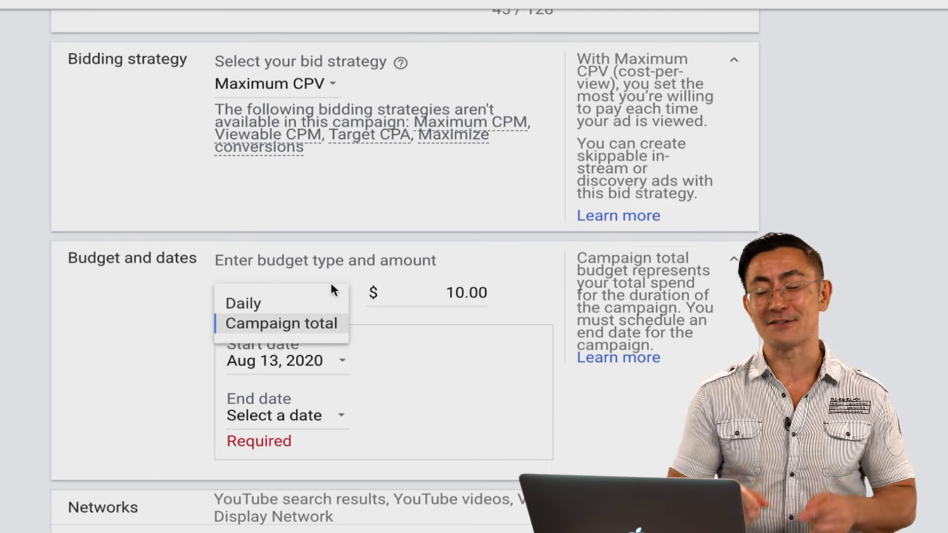
left_click(281, 304)
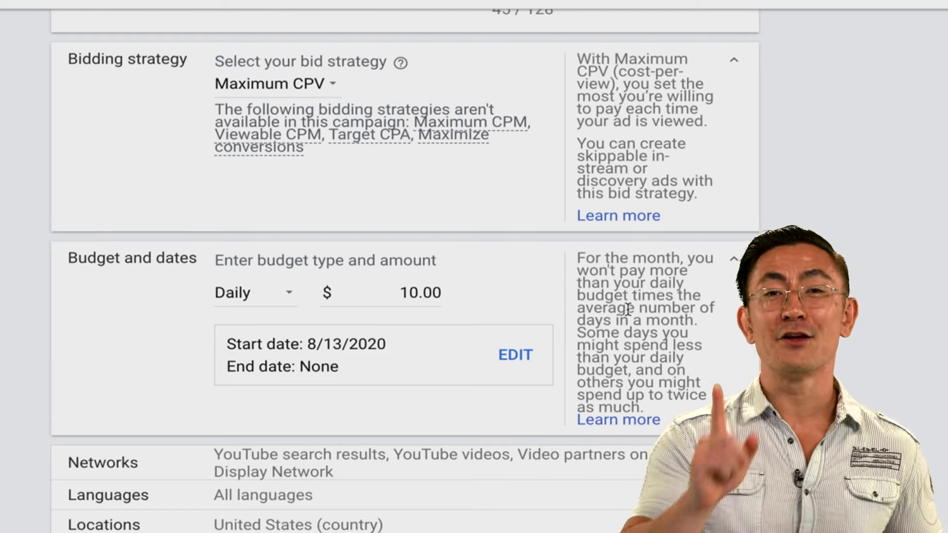
Step: Uncheck YouTube search results and Display Network video partners, leaving only YouTube videos
scroll(735, 294, "down", 3)
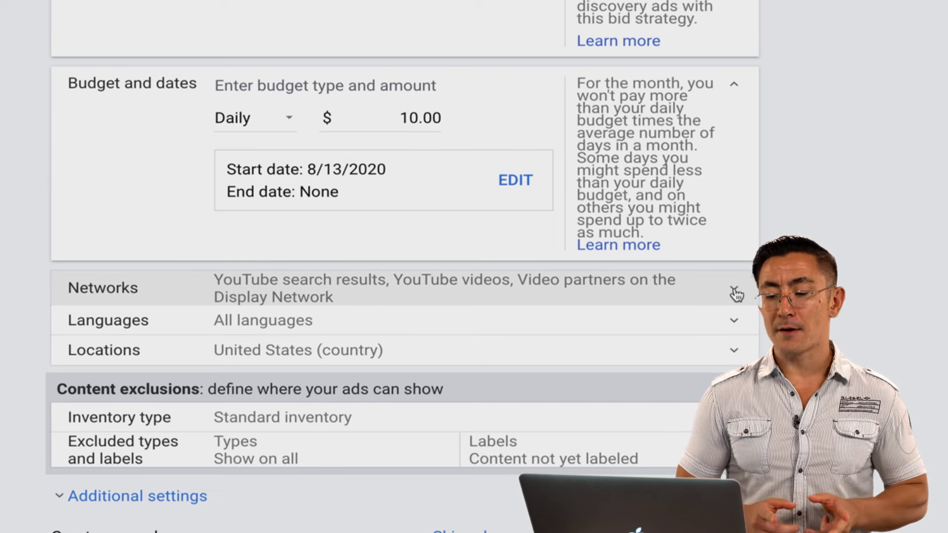
left_click(735, 292)
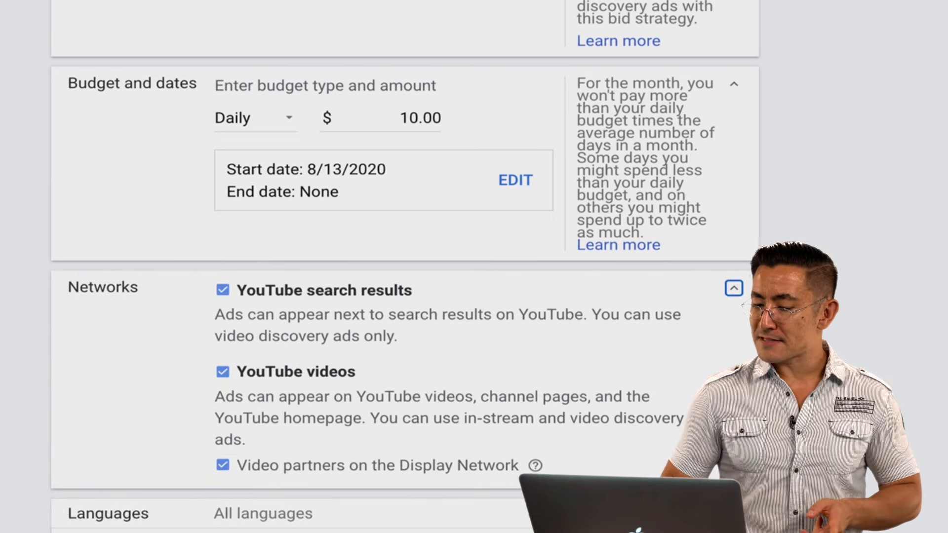
scroll(405, 266, "down", 2)
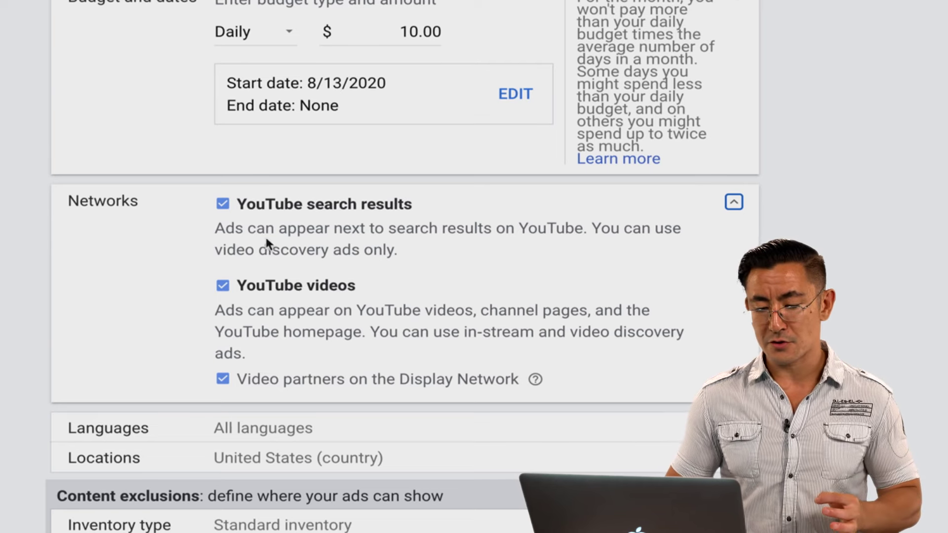
left_click(223, 204)
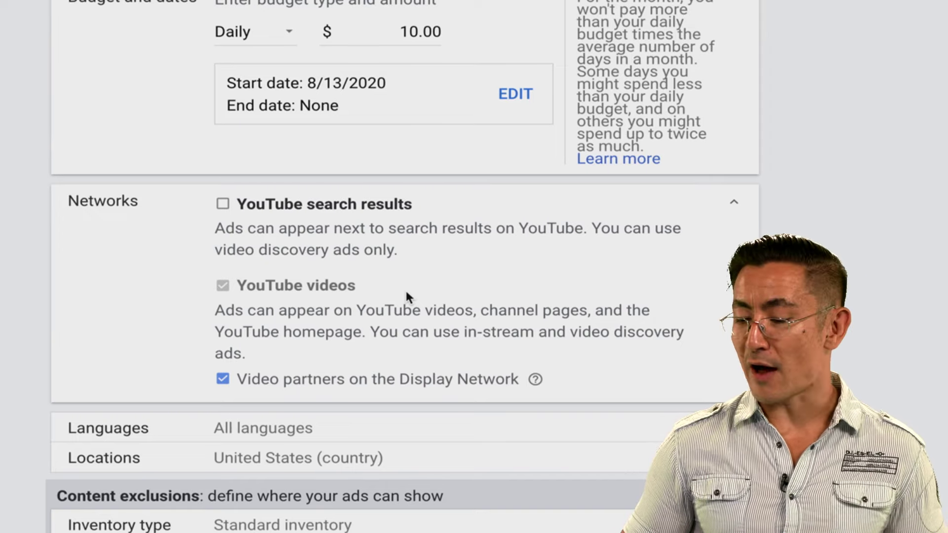
left_click(223, 379)
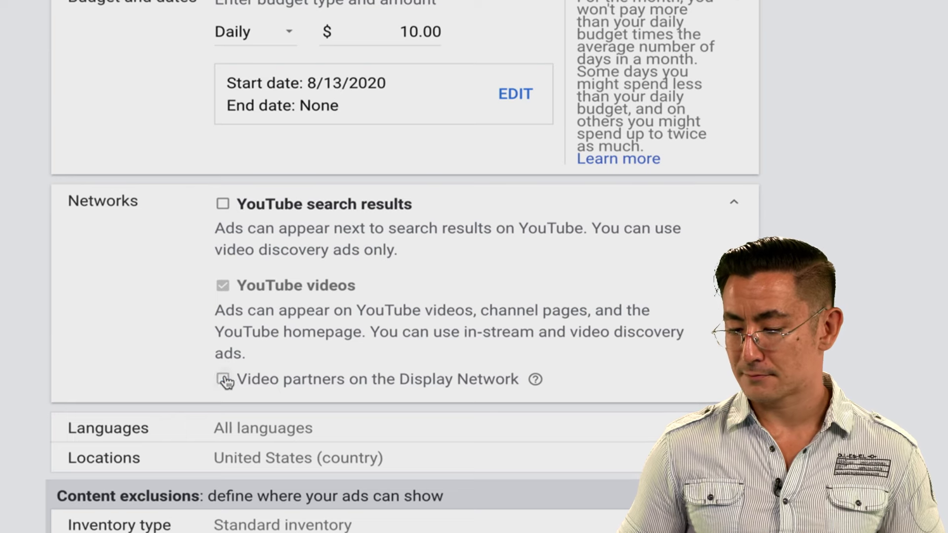
scroll(583, 266, "down", 3)
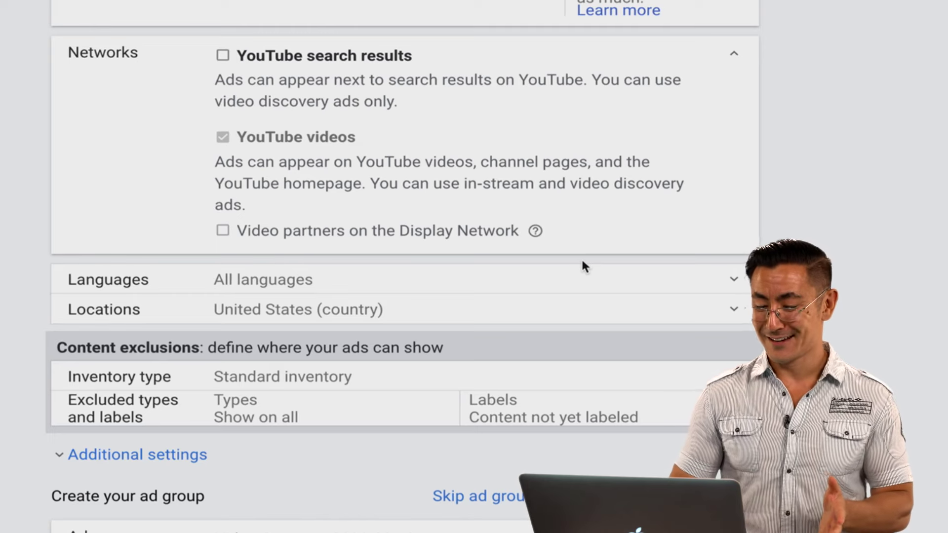
Step: Change the language targeting from all languages to English
left_click(542, 289)
left_click(547, 283)
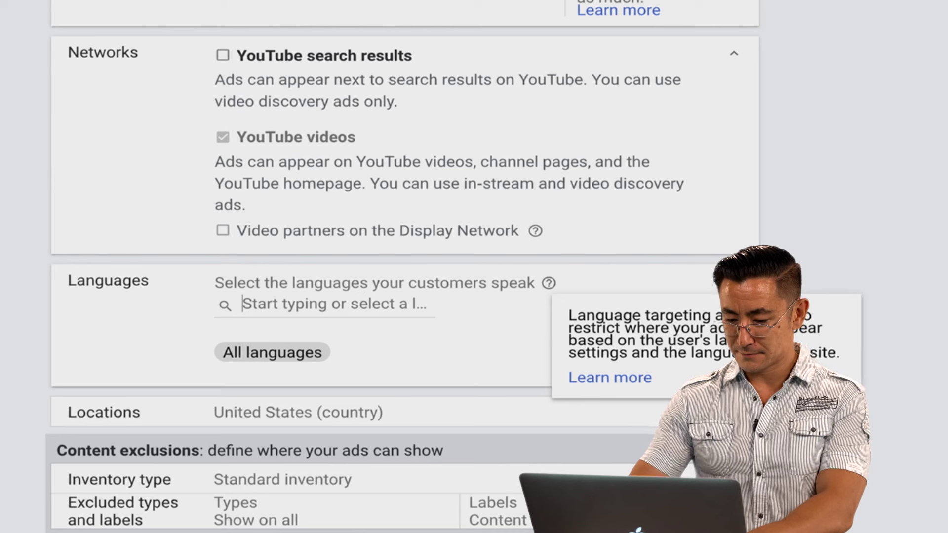
left_click(361, 298)
type("E")
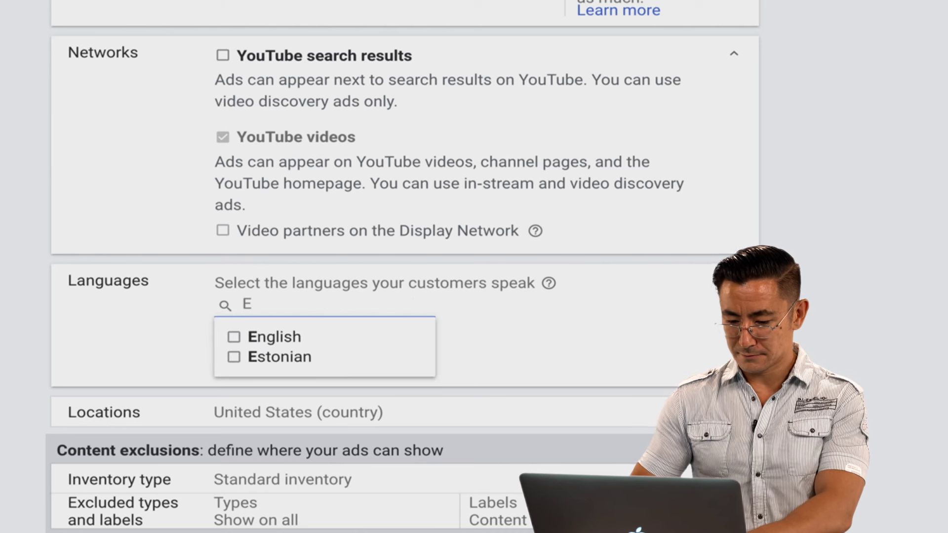
left_click(233, 338)
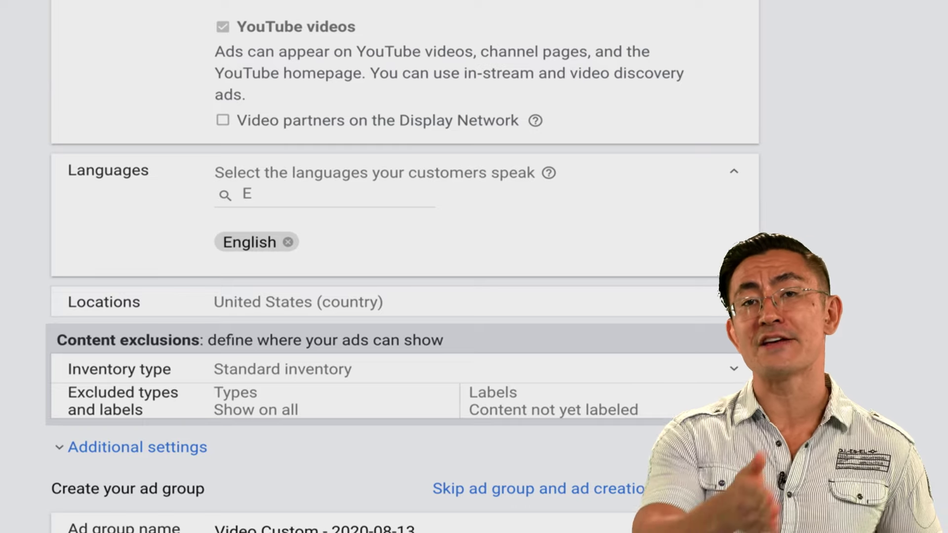
left_click(733, 302)
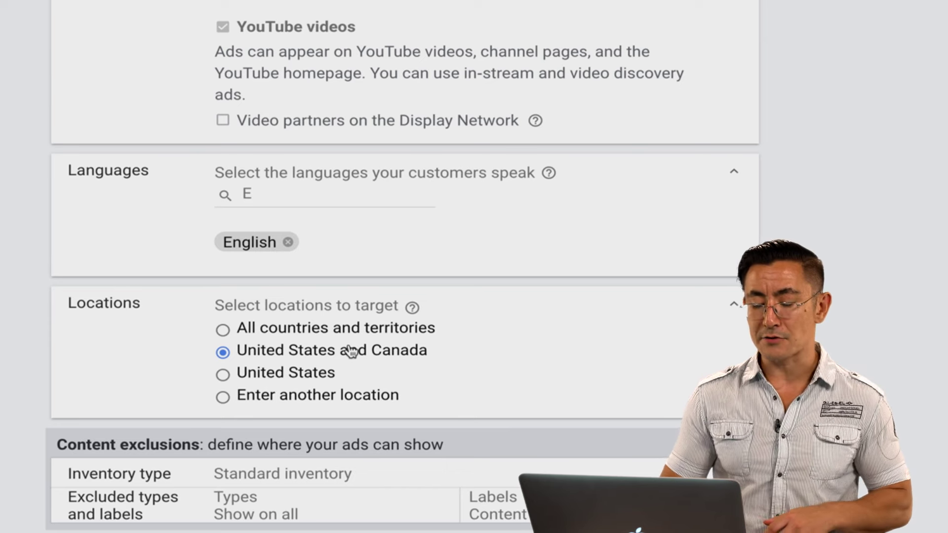
Step: Add Canada and the United States as custom target locations
left_click(323, 406)
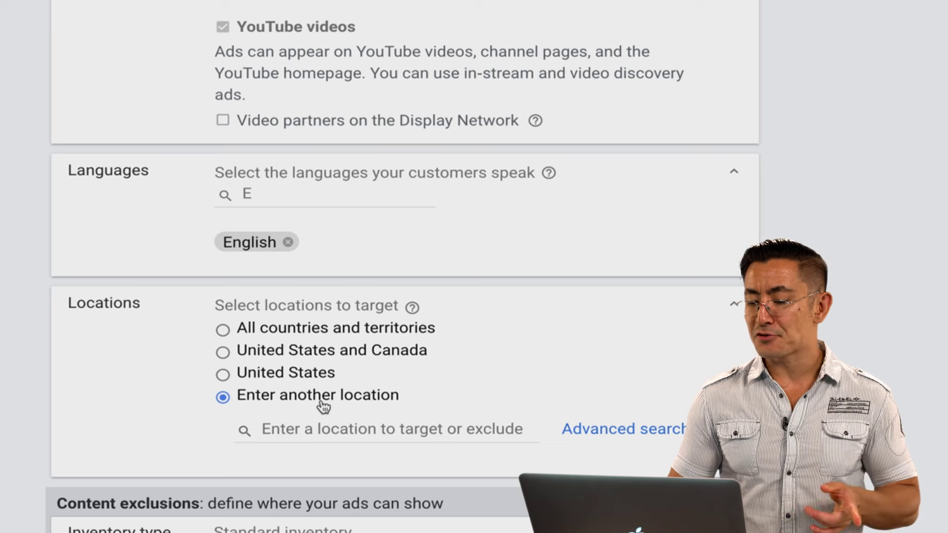
left_click(317, 430)
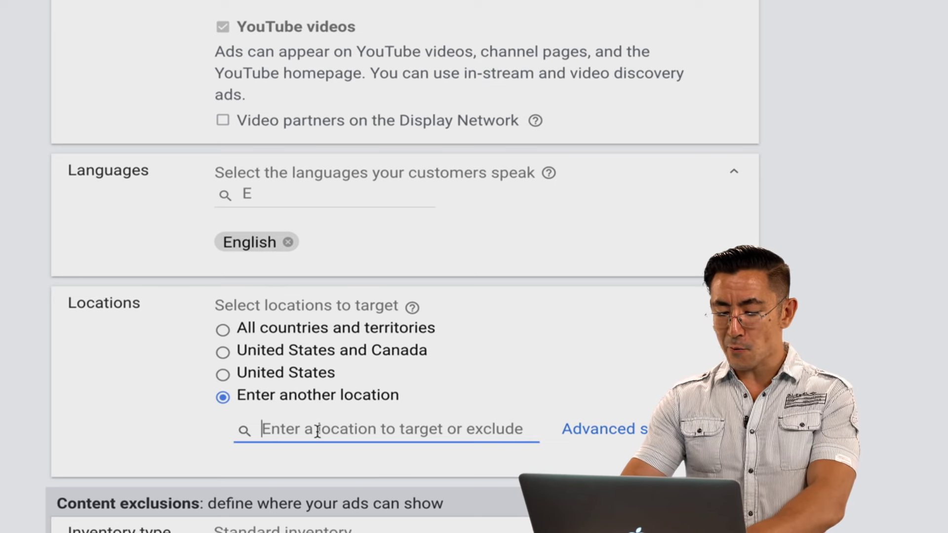
type("CANA")
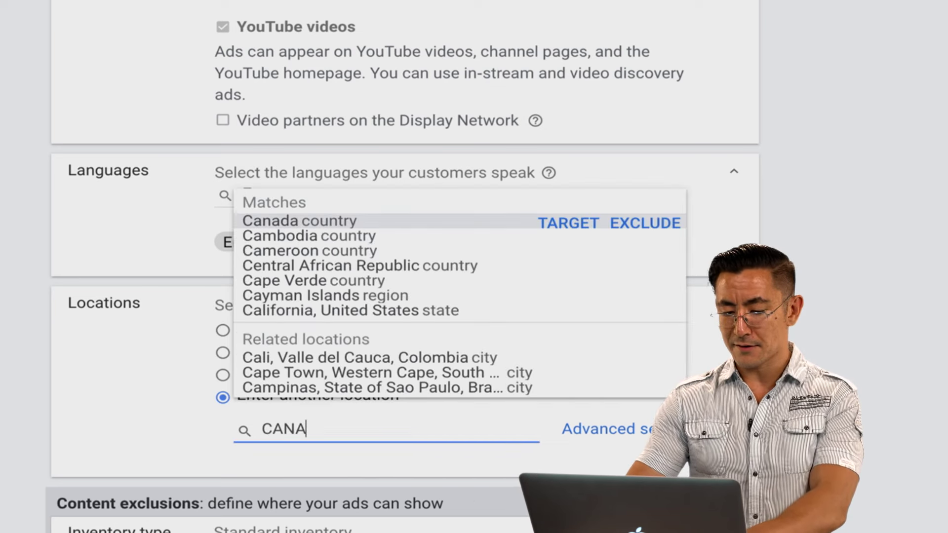
key("Return")
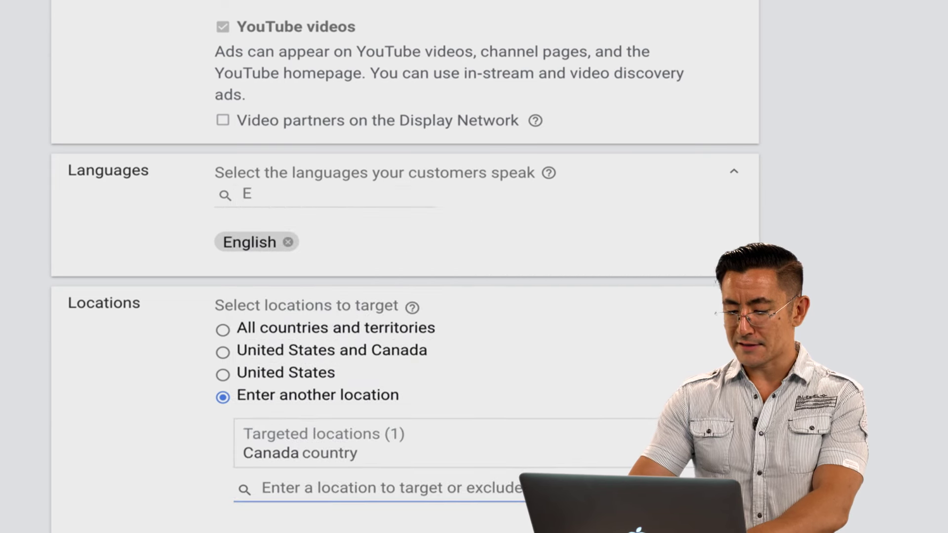
type("UNITED")
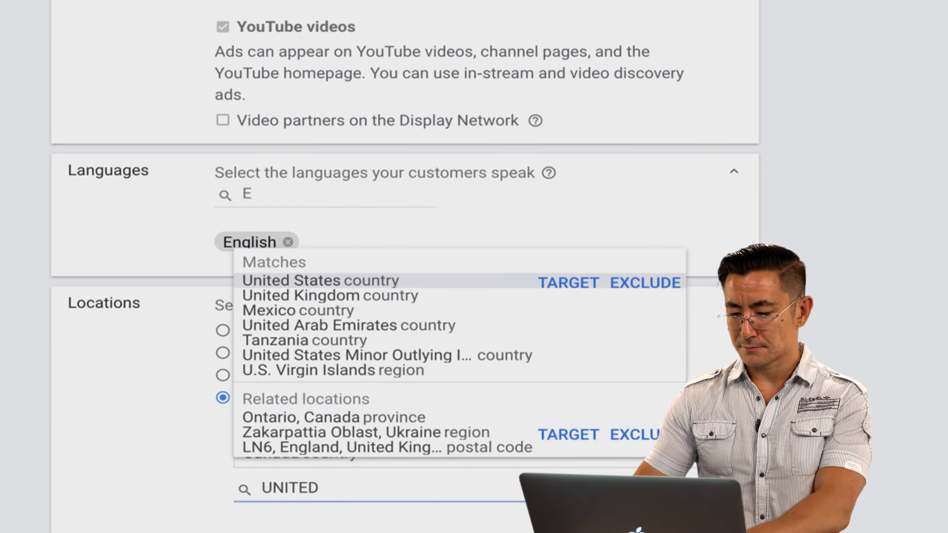
key("Return")
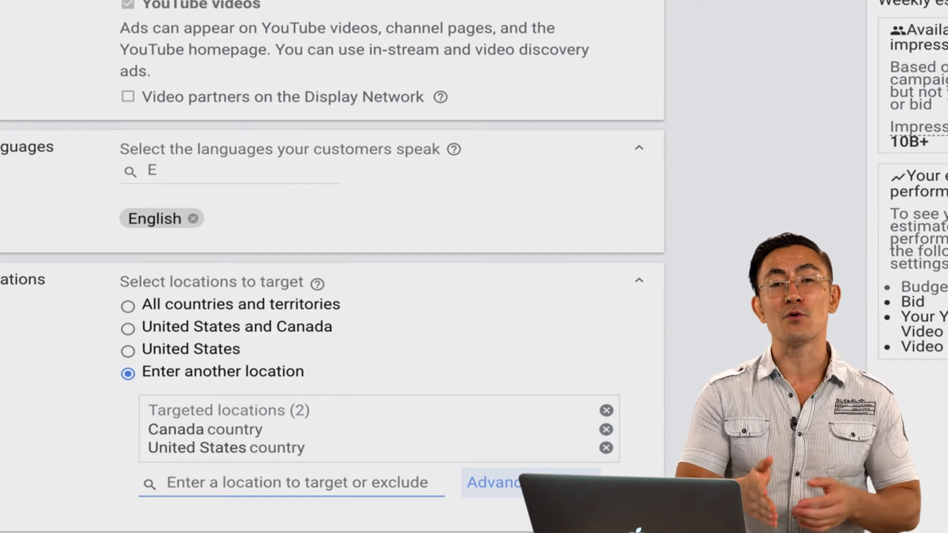
scroll(330, 266, "down", 1)
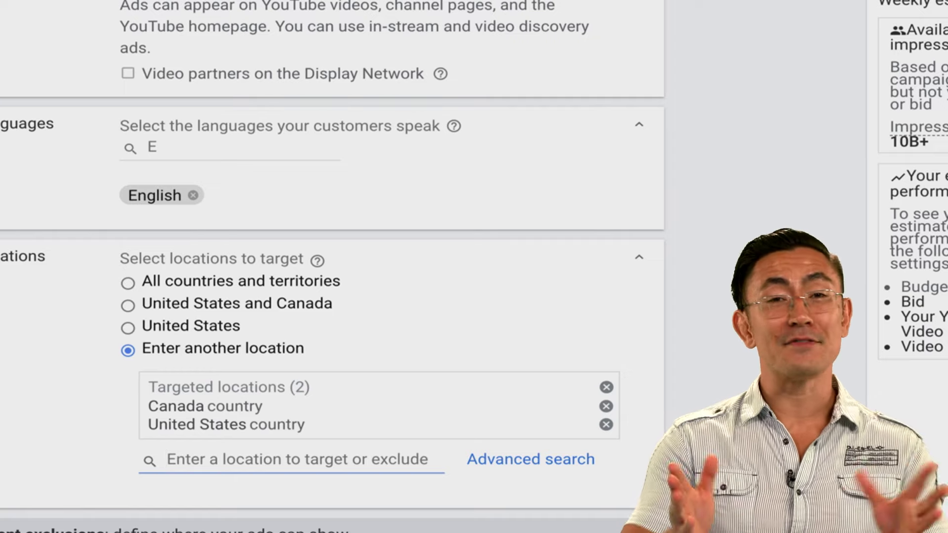
Step: Compare the Standard and Limited inventory types, then settle on Expanded inventory
scroll(331, 266, "down", 3)
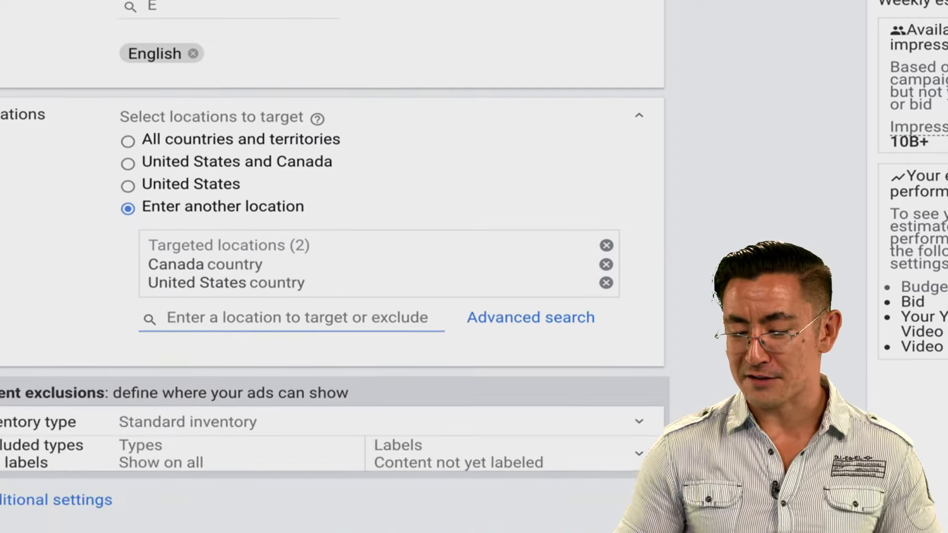
scroll(331, 266, "down", 1)
left_click(367, 395)
scroll(683, 383, "down", 2)
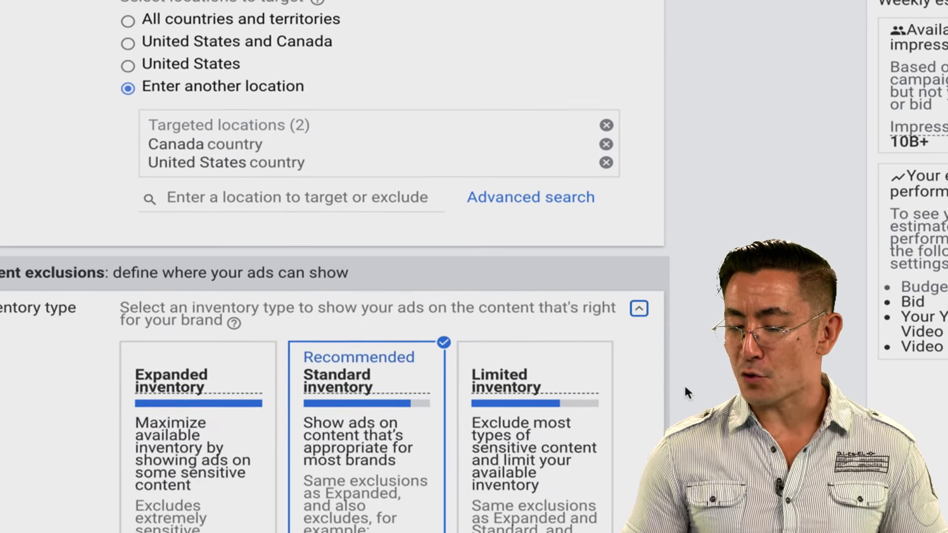
scroll(683, 383, "down", 4)
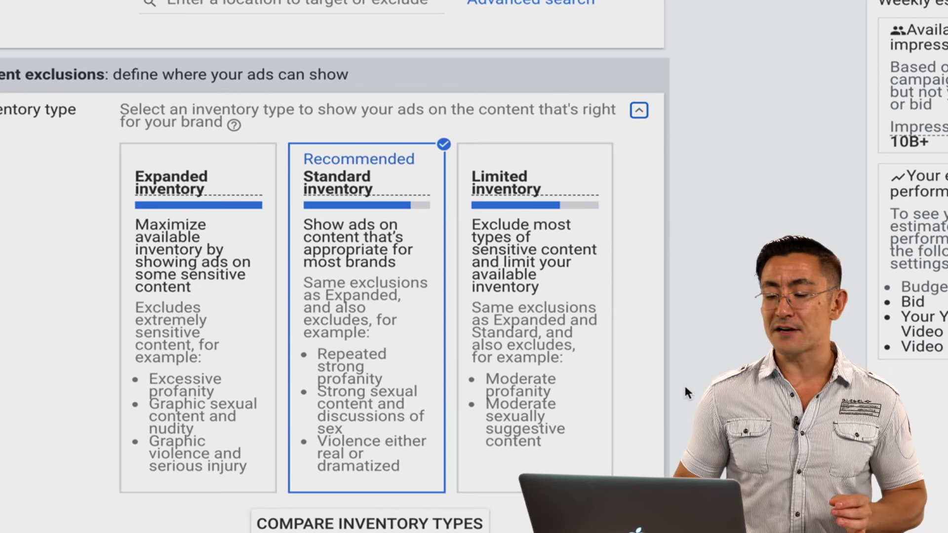
left_click(212, 368)
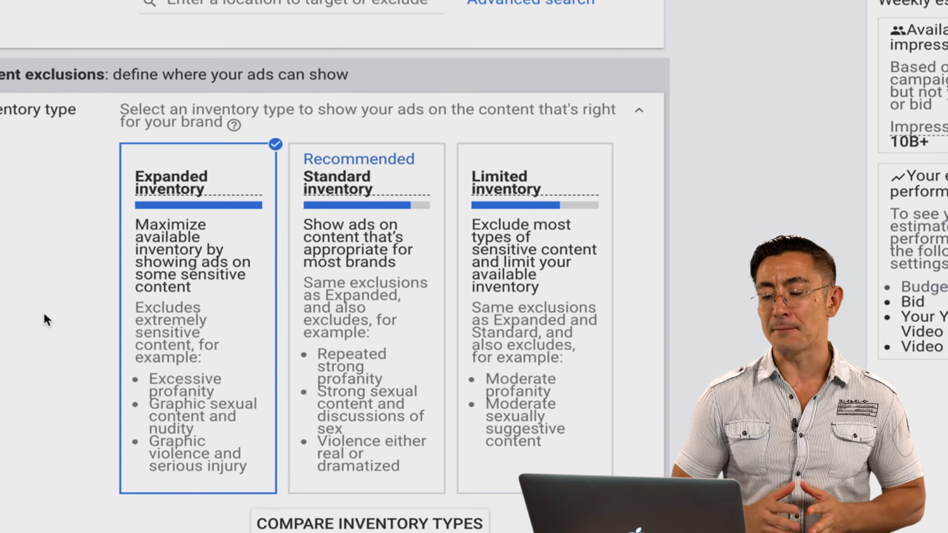
left_click(304, 296)
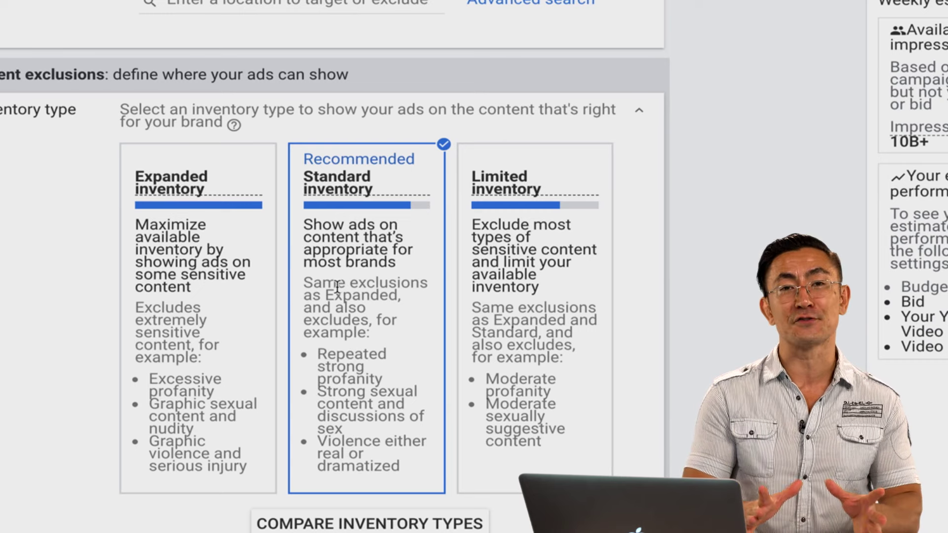
left_click(529, 269)
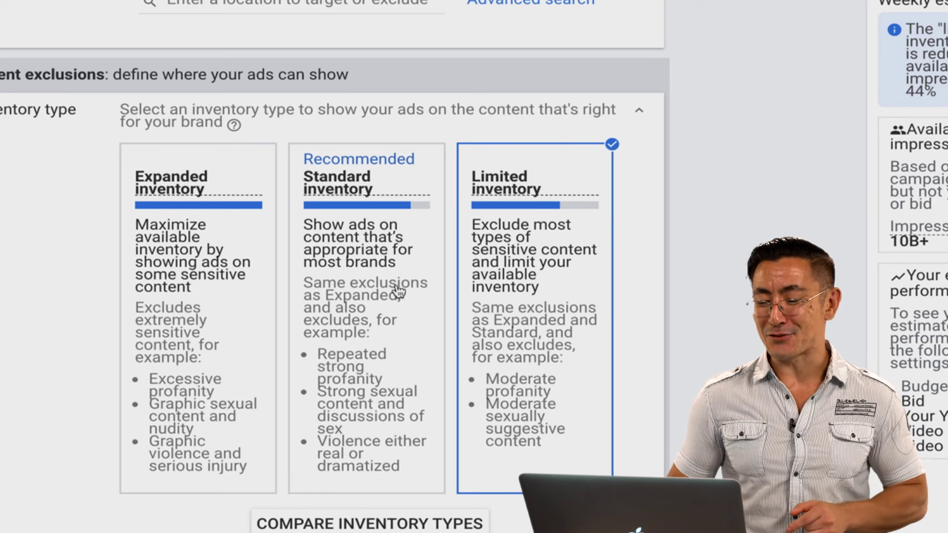
left_click(195, 315)
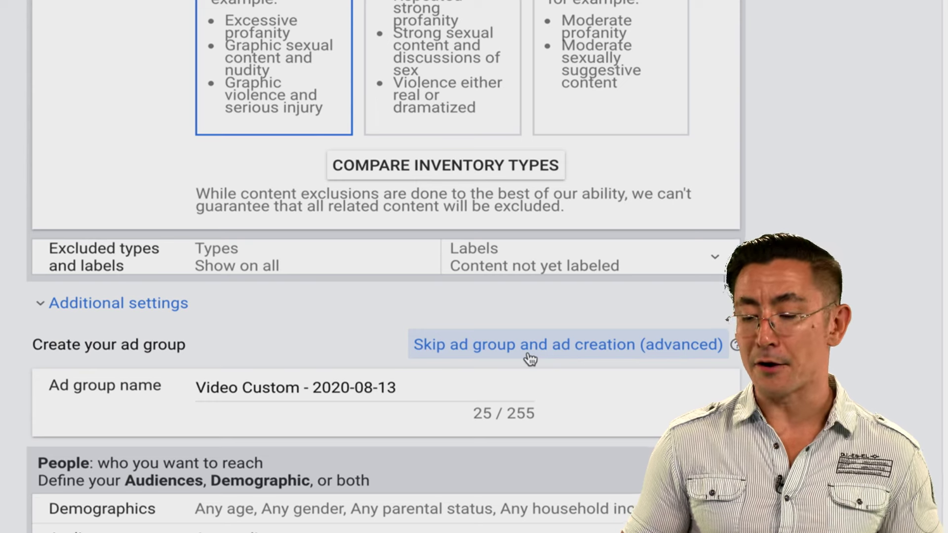
Step: Uncheck 'Content not yet labeled' under excluded types and labels
left_click(401, 267)
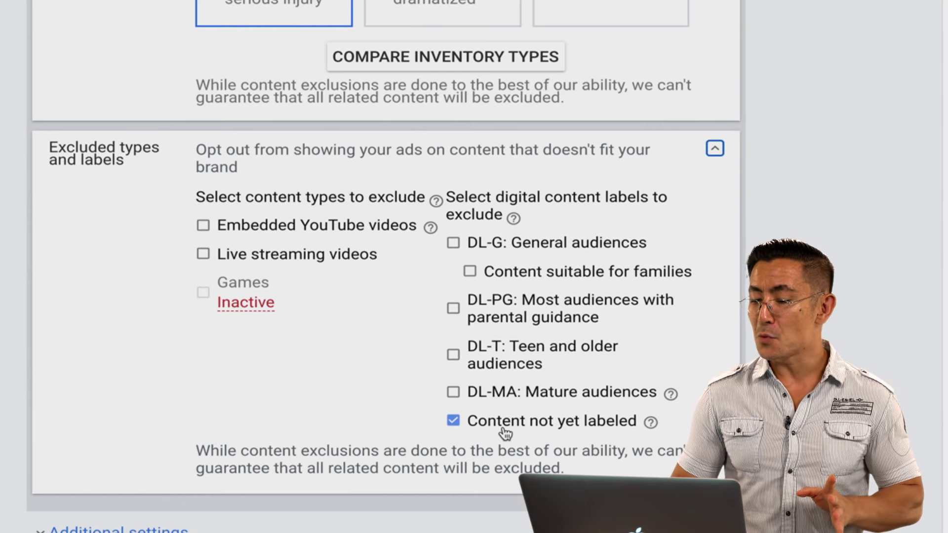
left_click(504, 429)
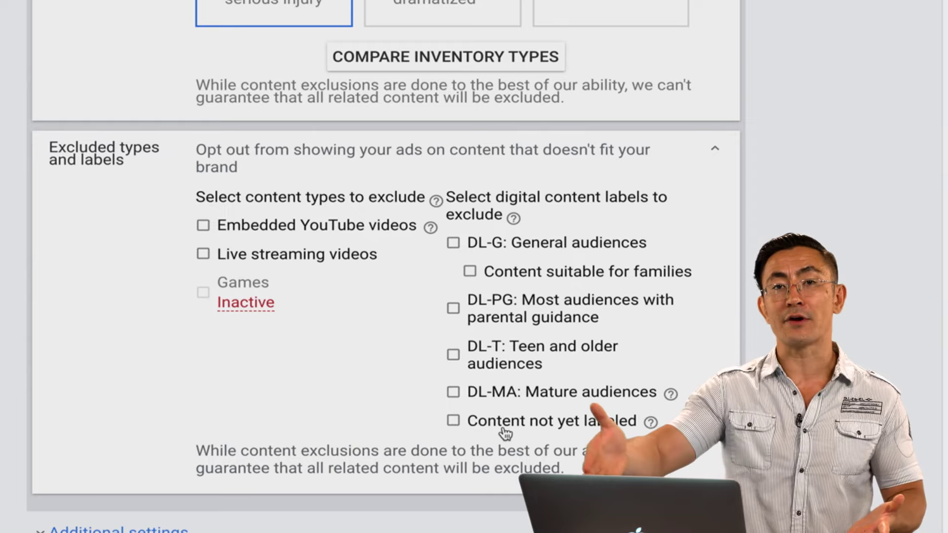
scroll(504, 434, "down", 5)
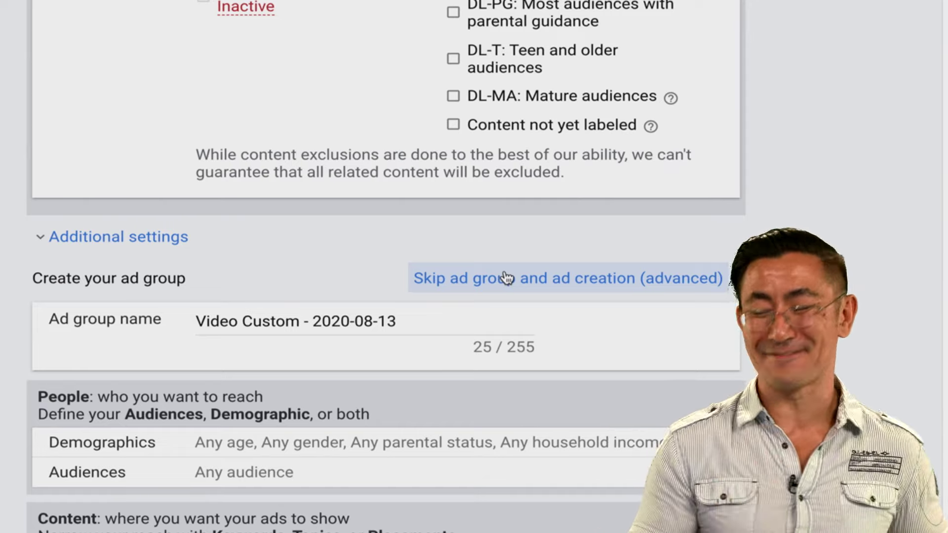
Step: Skip ad group and ad creation, create the campaign, and go to its page
left_click(506, 278)
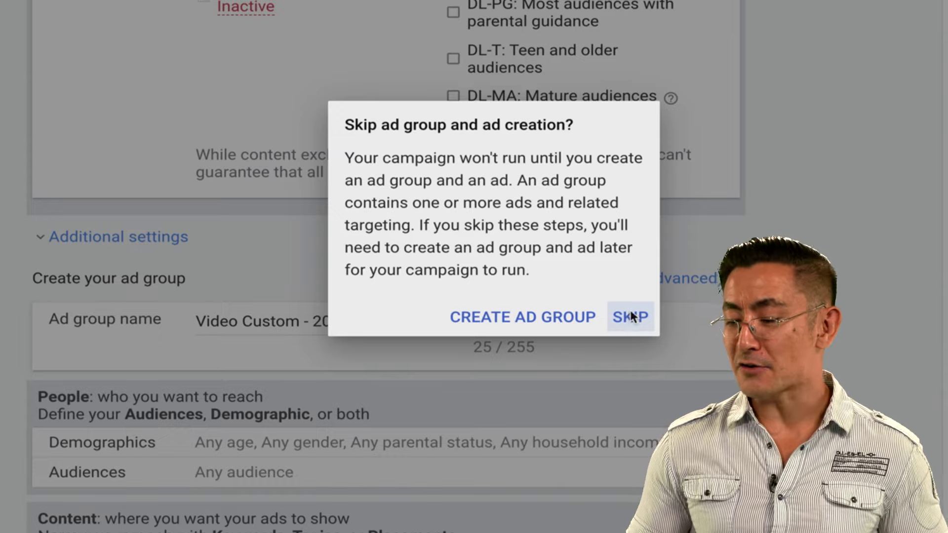
left_click(631, 317)
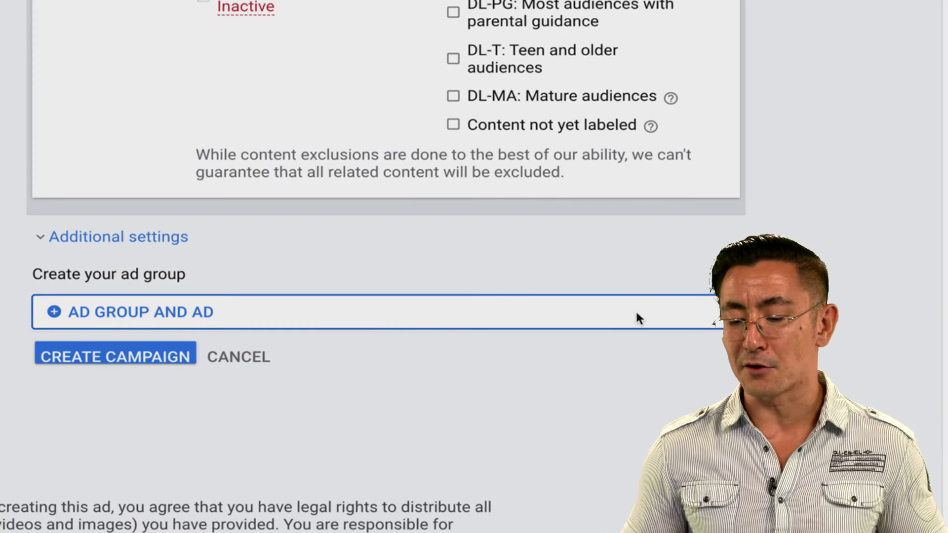
left_click(120, 362)
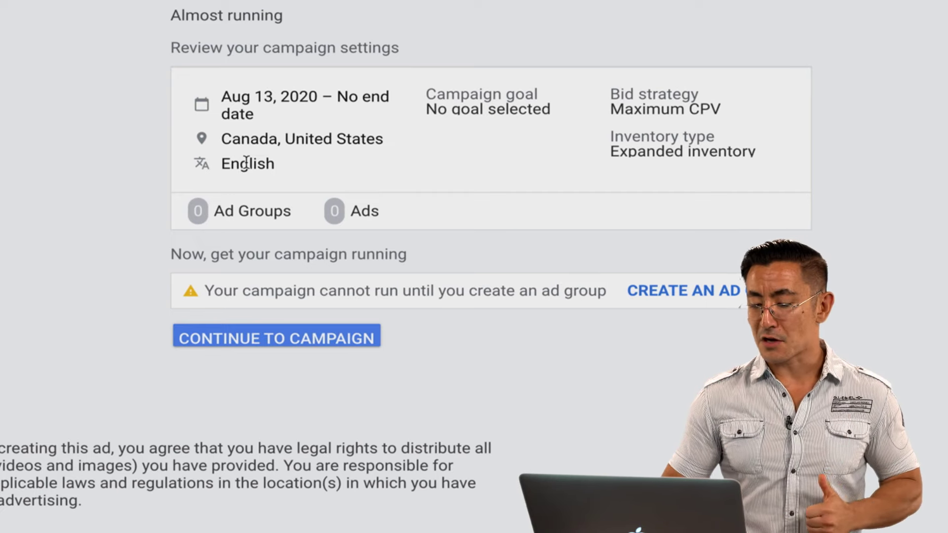
left_click(266, 338)
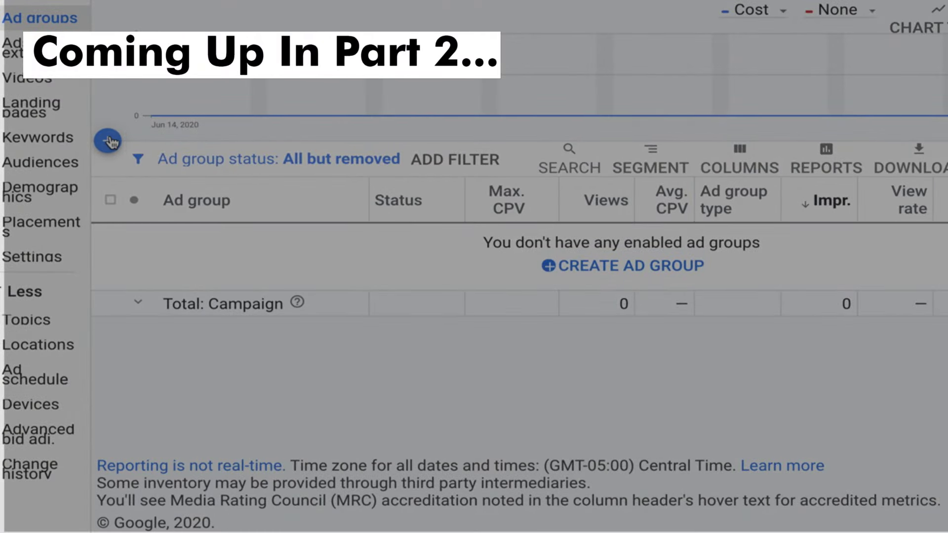
Step: Start a new ad group named '7-day' and bring up its audience targeting options
left_click(111, 143)
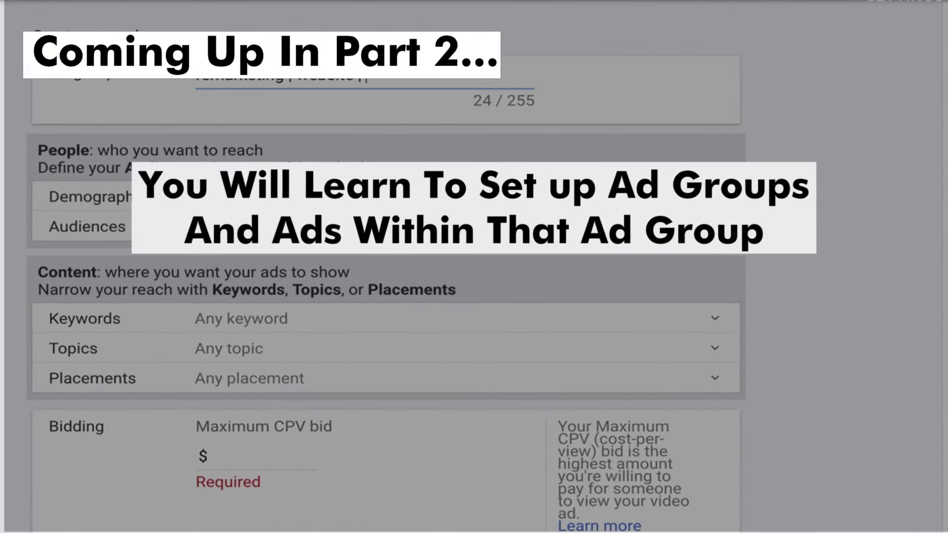
type("7-day")
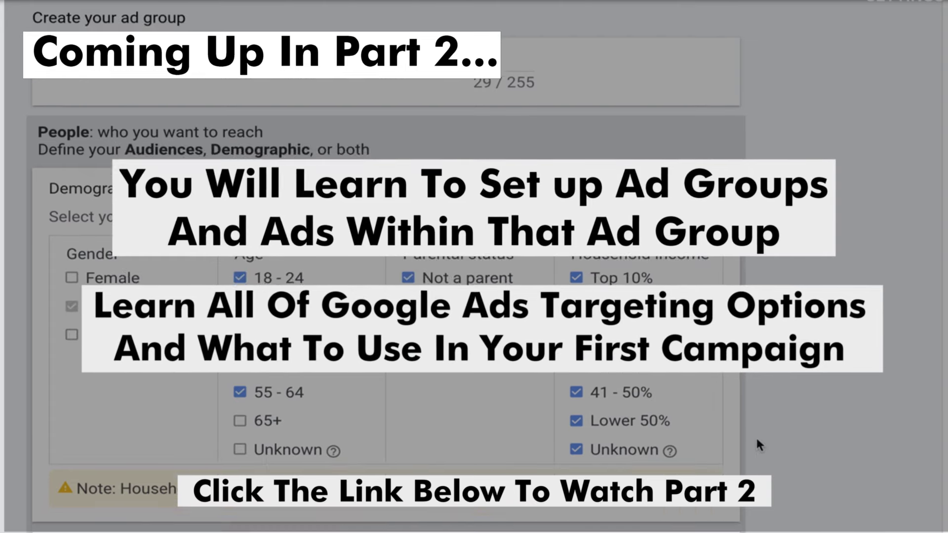
scroll(755, 435, "down", 3)
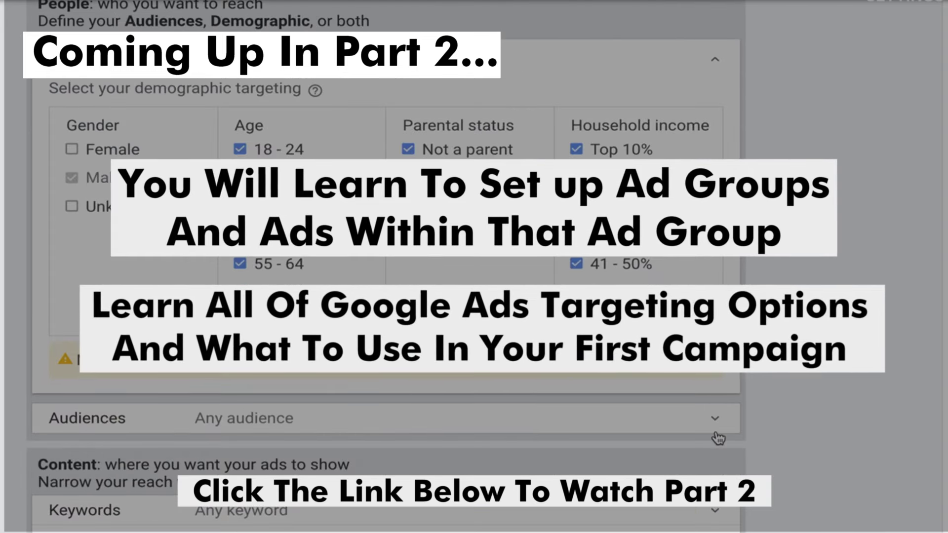
left_click(635, 425)
scroll(385, 383, "down", 1)
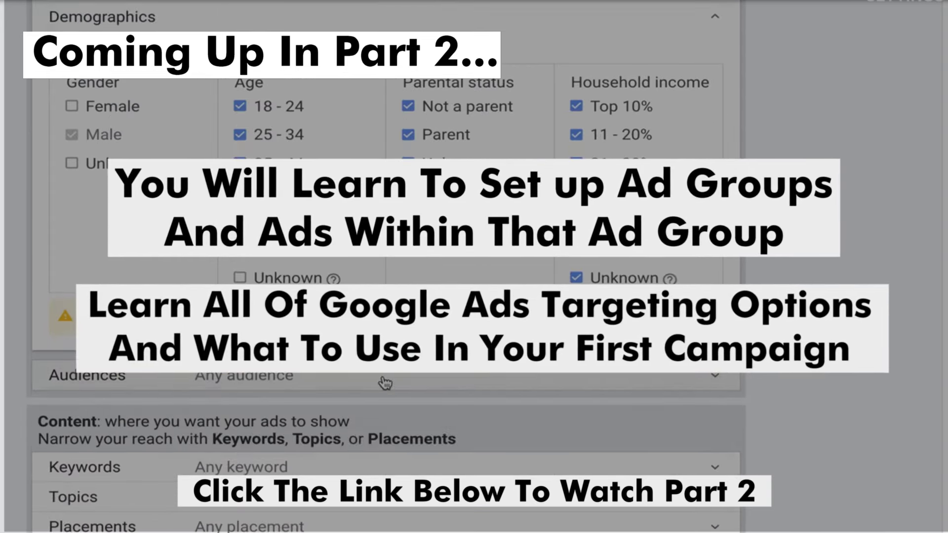